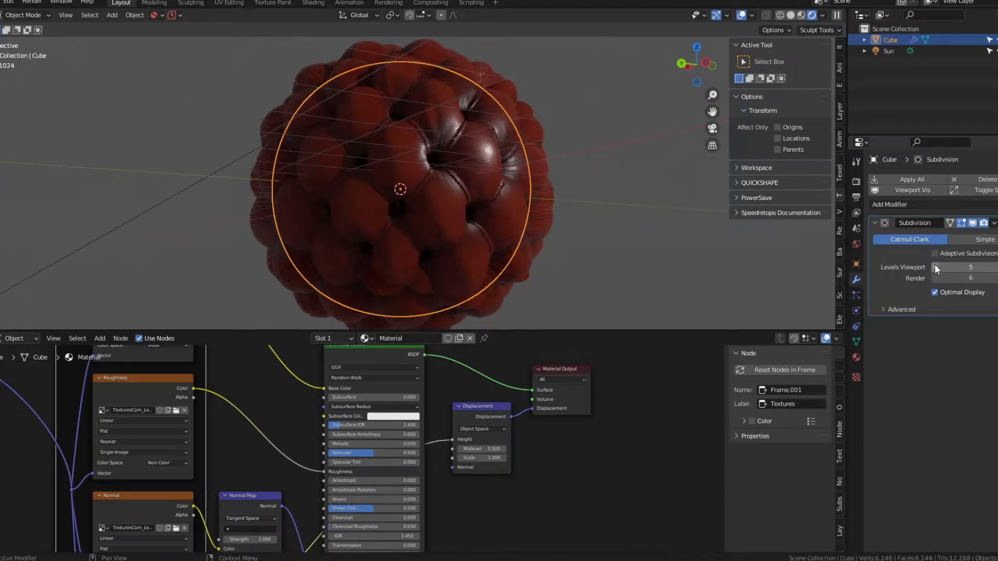
Lower the viewport subdivision level of the Cube's Subdivision modifier
{"action": "left_click", "coordinate": [935, 266]}
{"action": "left_click", "coordinate": [935, 266]}
{"action": "left_click", "coordinate": [935, 266]}
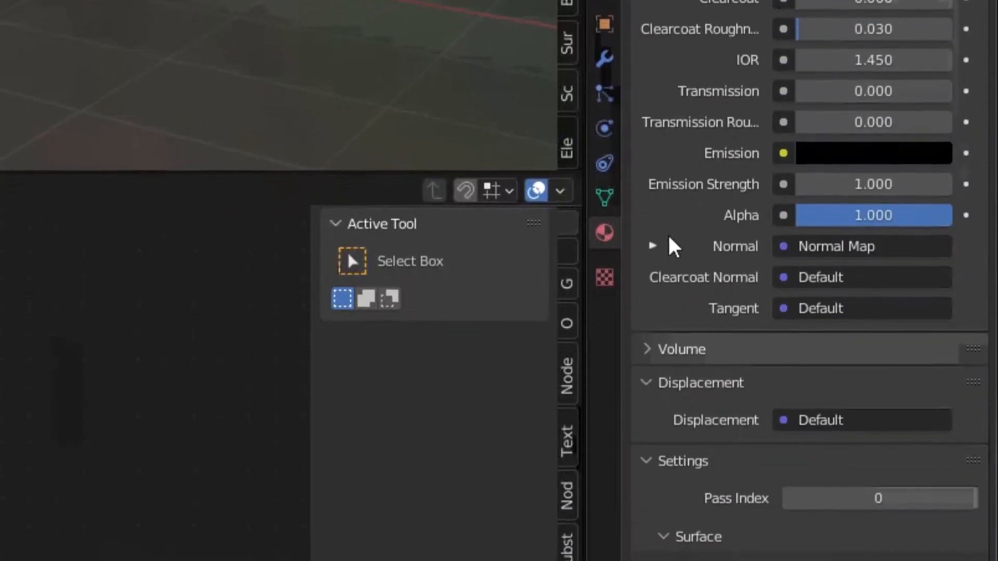
Set the material's surface displacement method to Displacement and Bump, and add a Displacement node to the shader graph
{"action": "scroll", "coordinate": [667, 236], "scroll_direction": "down", "scroll_amount": 5}
{"action": "left_click", "coordinate": [825, 312]}
{"action": "left_click", "coordinate": [813, 390]}
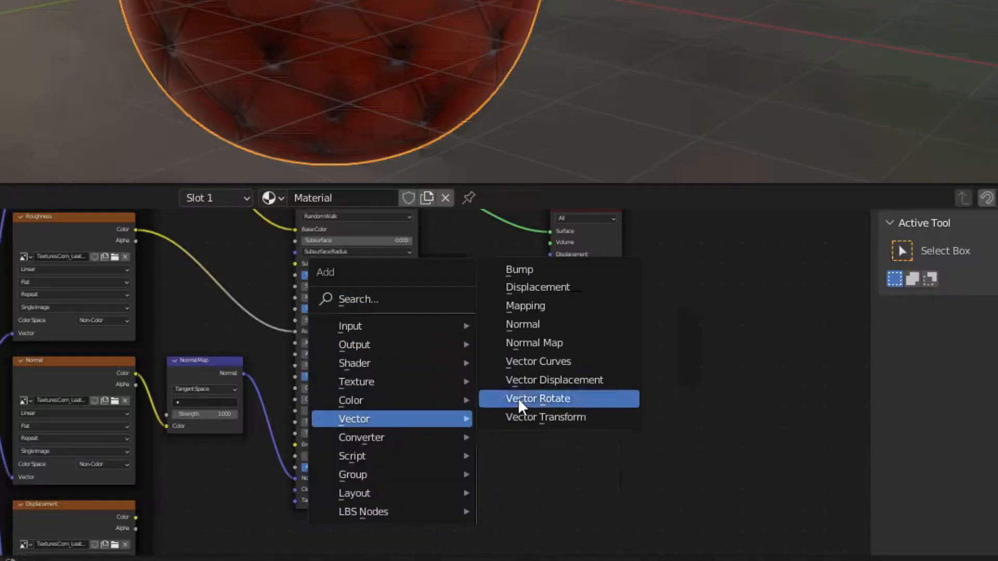
{"action": "left_click", "coordinate": [538, 287]}
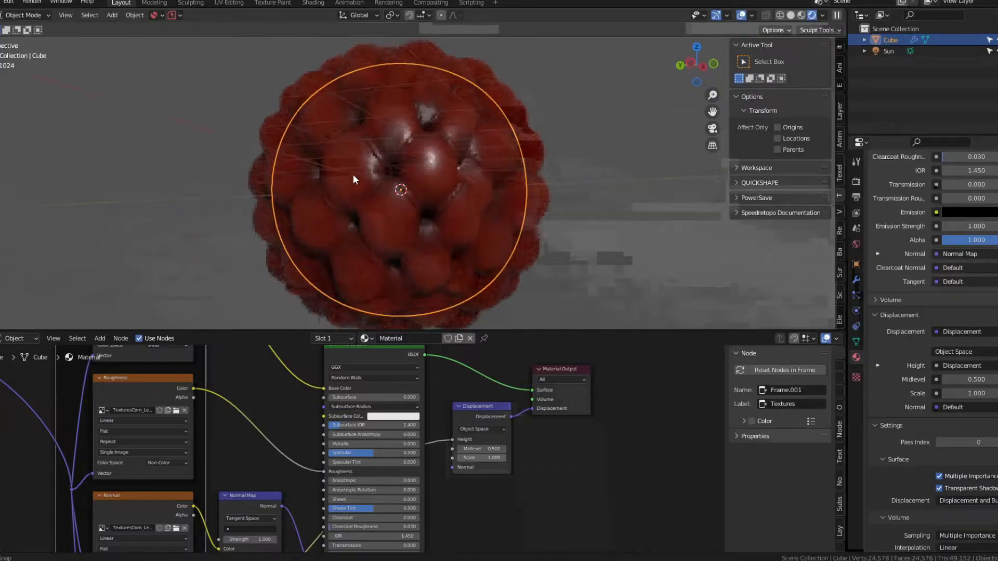
{"action": "mouse_move", "coordinate": [355, 179]}
{"action": "middle_mouse_down"}
{"action": "mouse_move", "coordinate": [307, 158]}
{"action": "mouse_move", "coordinate": [411, 174]}
{"action": "mouse_move", "coordinate": [438, 192]}
{"action": "middle_mouse_up"}
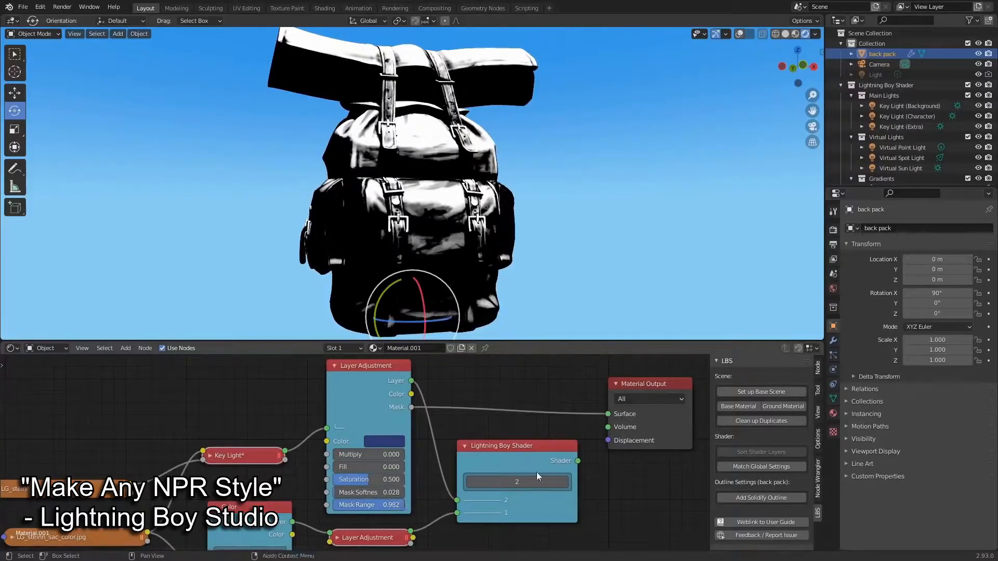
Connect the Lightning Boy Shader node's Shader output to the Material Output's Surface input
{"action": "left_click_drag", "start_coordinate": [575, 459], "coordinate": [607, 414]}
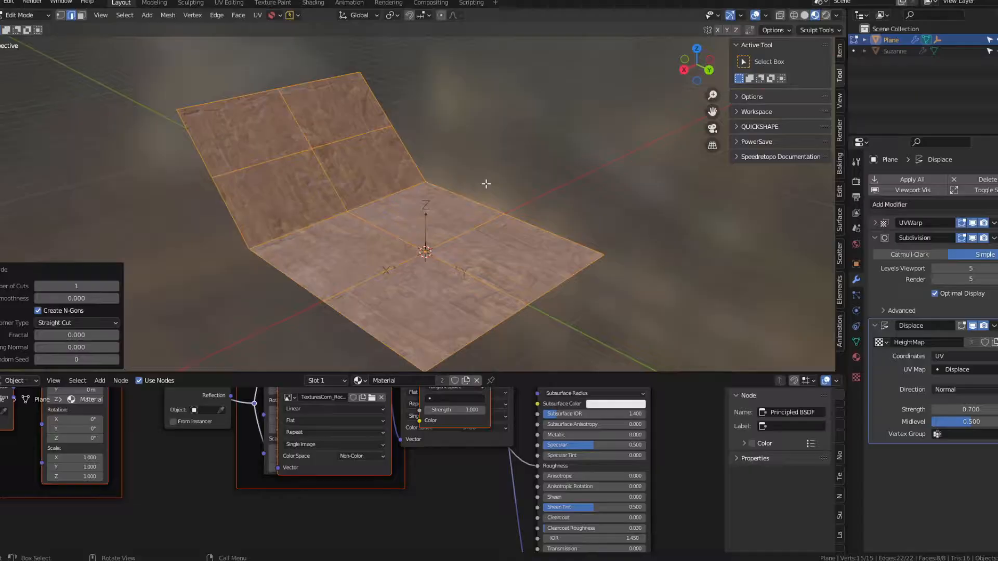
{"action": "key", "text": "ctrl+Tab"}
{"action": "left_click", "coordinate": [389, 188]}
{"action": "middle_click_drag", "start_coordinate": [390, 188], "coordinate": [412, 176]}
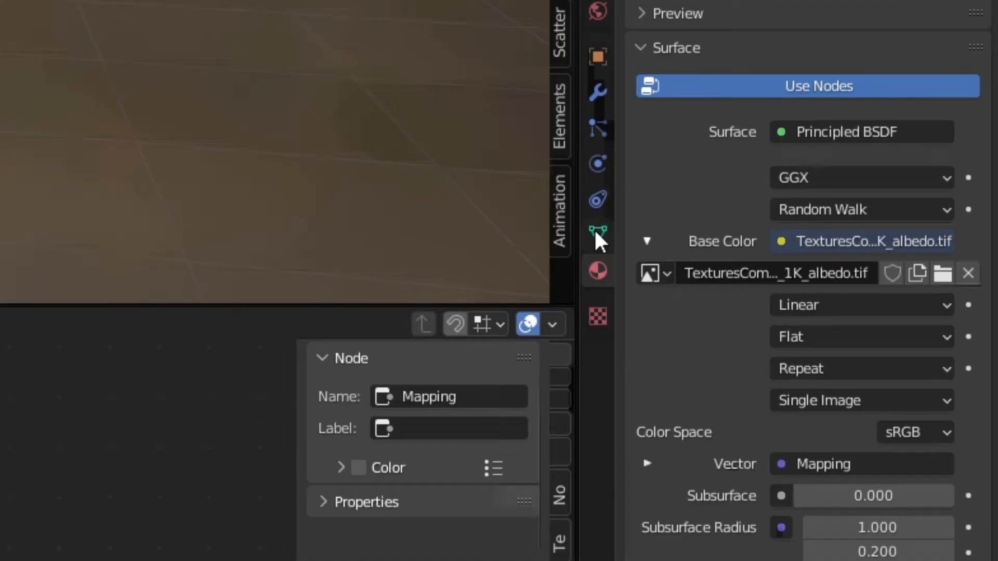
Add a second UV map to Suzanne and name it Displace
{"action": "left_click", "coordinate": [596, 233]}
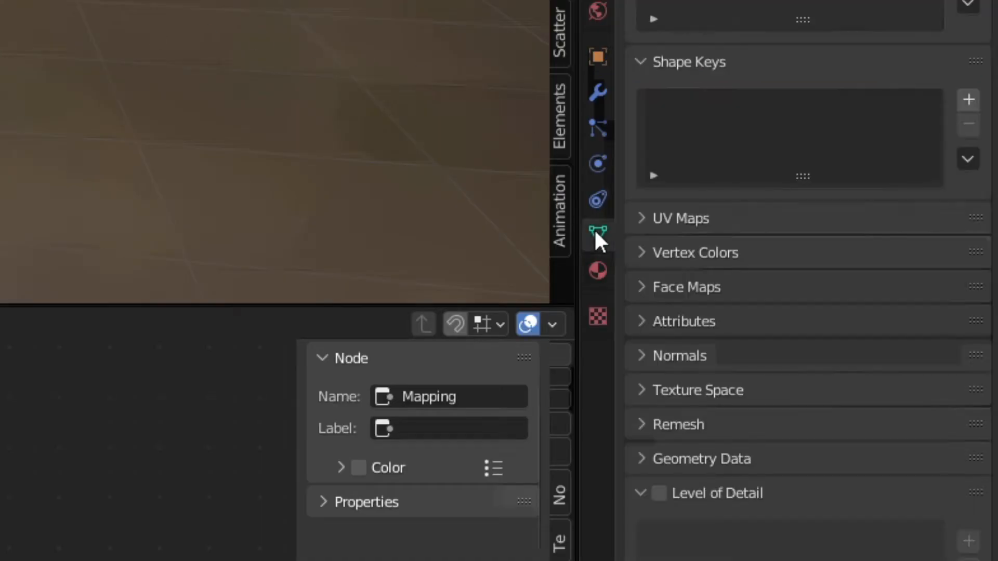
{"action": "left_click", "coordinate": [685, 226]}
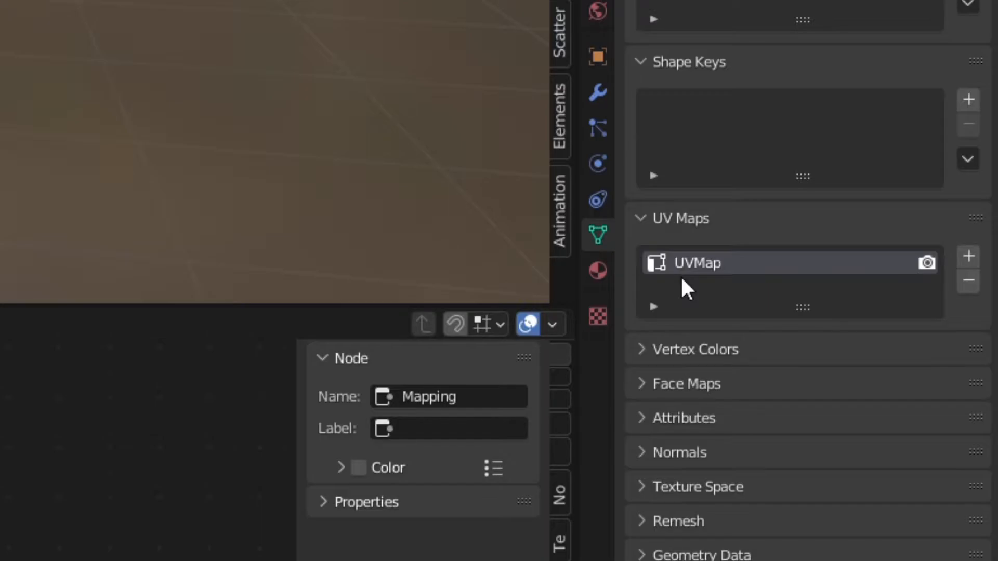
{"action": "left_click", "coordinate": [970, 256]}
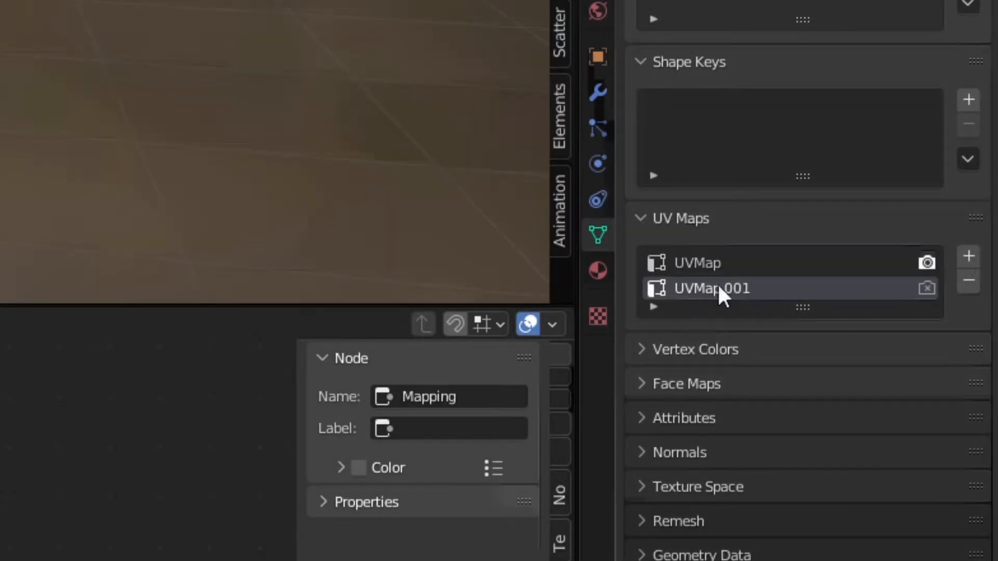
{"action": "double_click", "coordinate": [758, 290]}
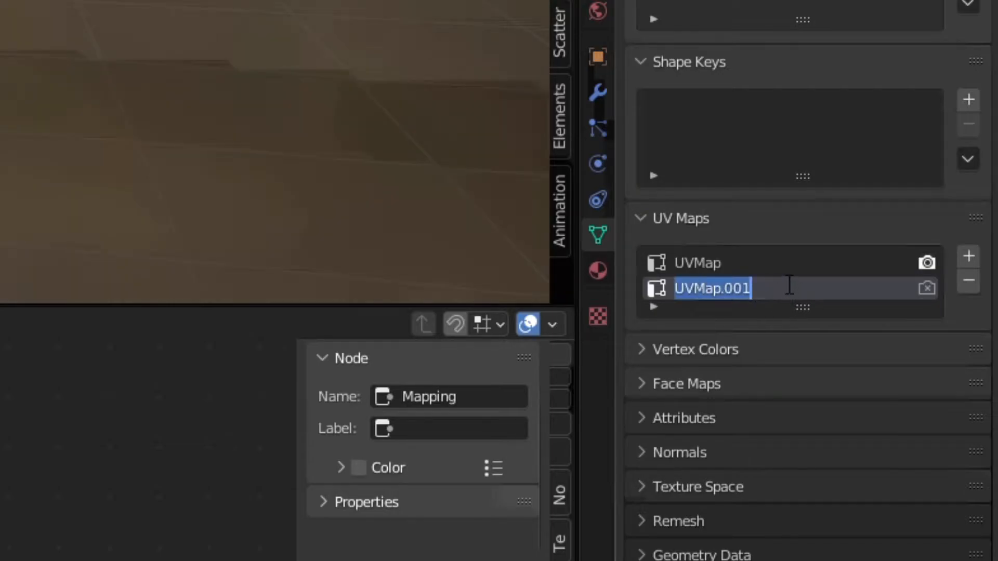
{"action": "type", "text": "Displace"}
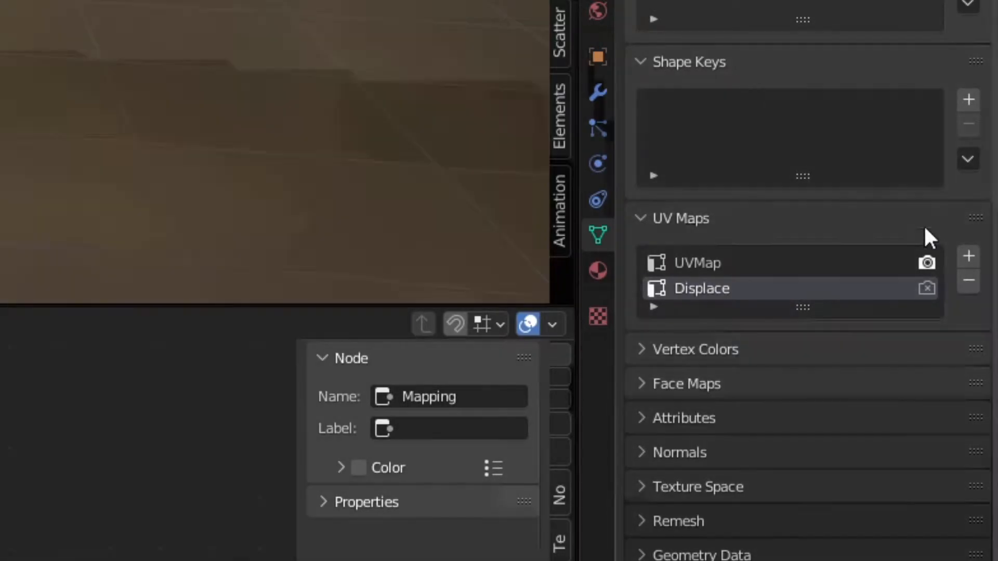
Add a UV Warp modifier to Suzanne with Displace as the UV layer and Suzanne as the From object
{"action": "left_click", "coordinate": [598, 92]}
{"action": "left_click", "coordinate": [665, 125]}
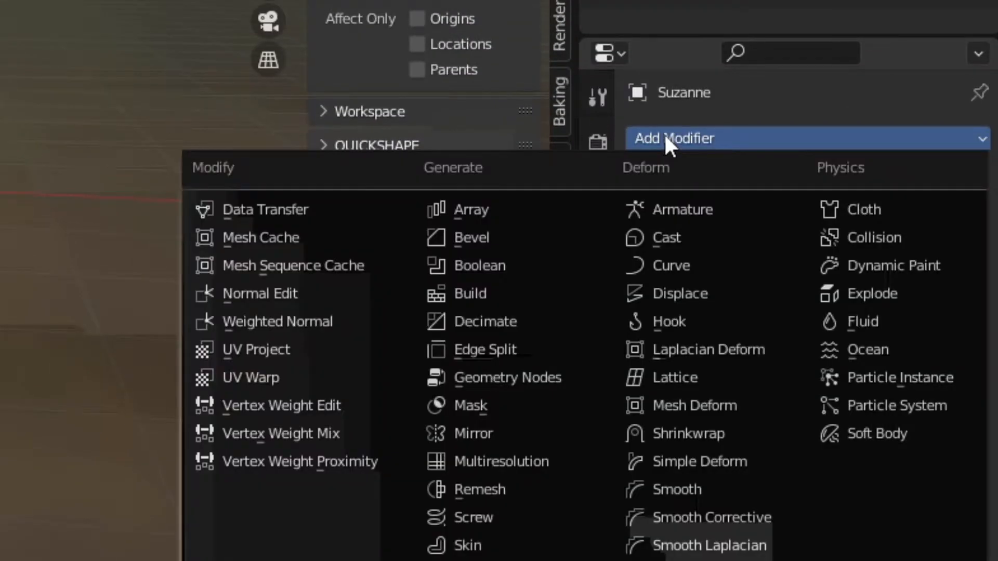
{"action": "left_click", "coordinate": [274, 377]}
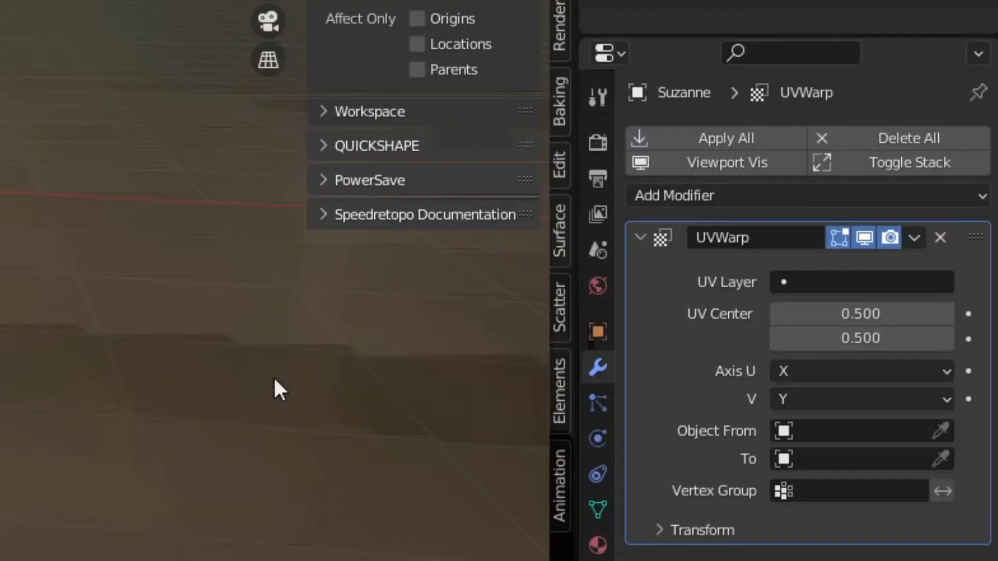
{"action": "left_click", "coordinate": [821, 283]}
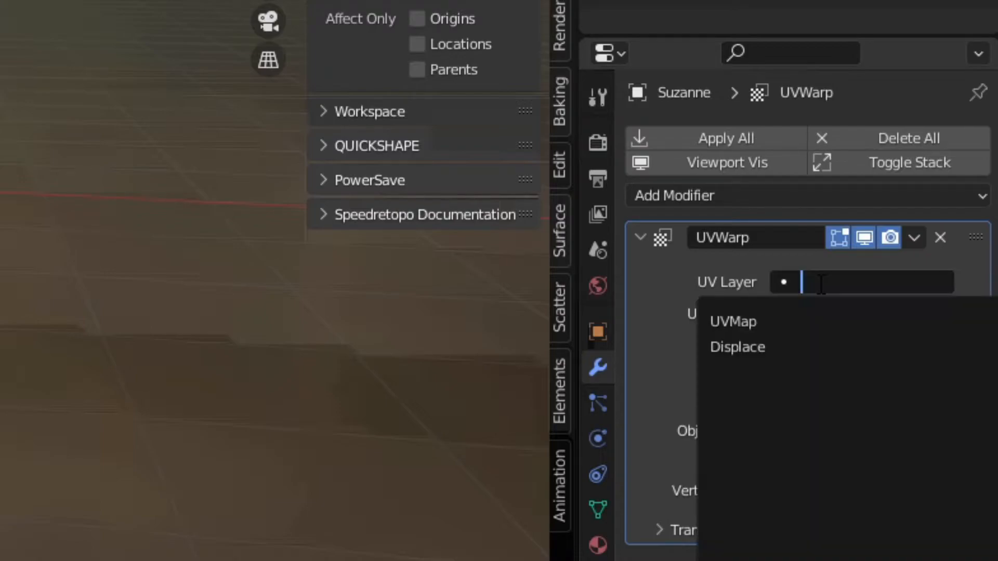
{"action": "left_click", "coordinate": [745, 345]}
{"action": "left_click", "coordinate": [778, 429]}
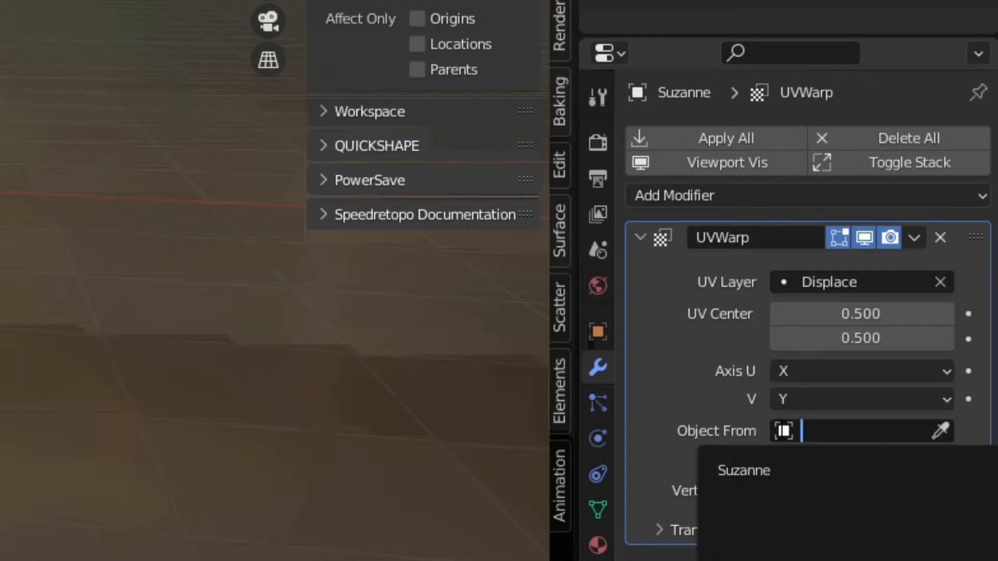
{"action": "left_click", "coordinate": [764, 469]}
Add an Arrows empty to the scene and assign it as the To object of Suzanne's UV Warp modifier
{"action": "key", "text": "shift+a"}
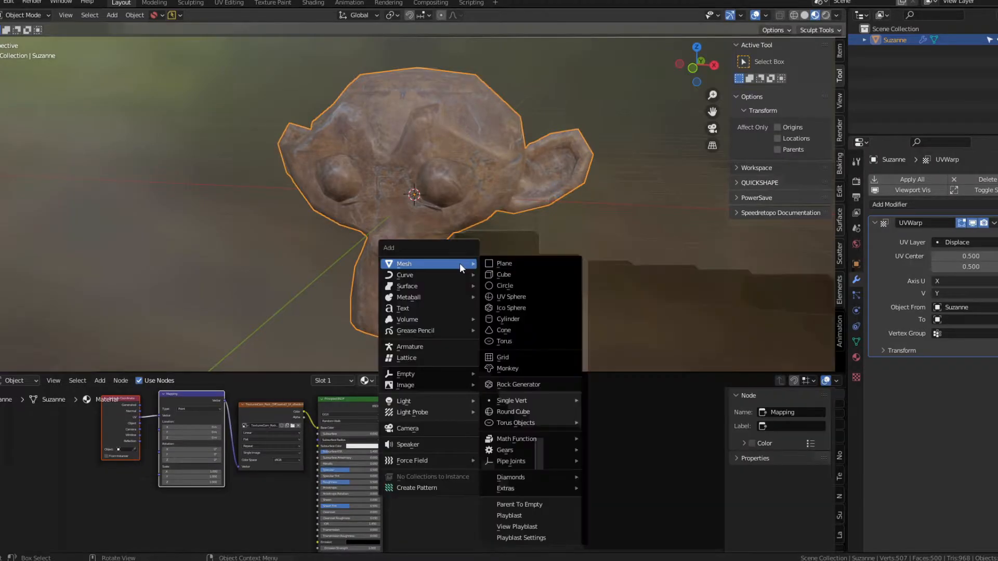
{"action": "mouse_move", "coordinate": [429, 375]}
{"action": "left_click", "coordinate": [513, 388]}
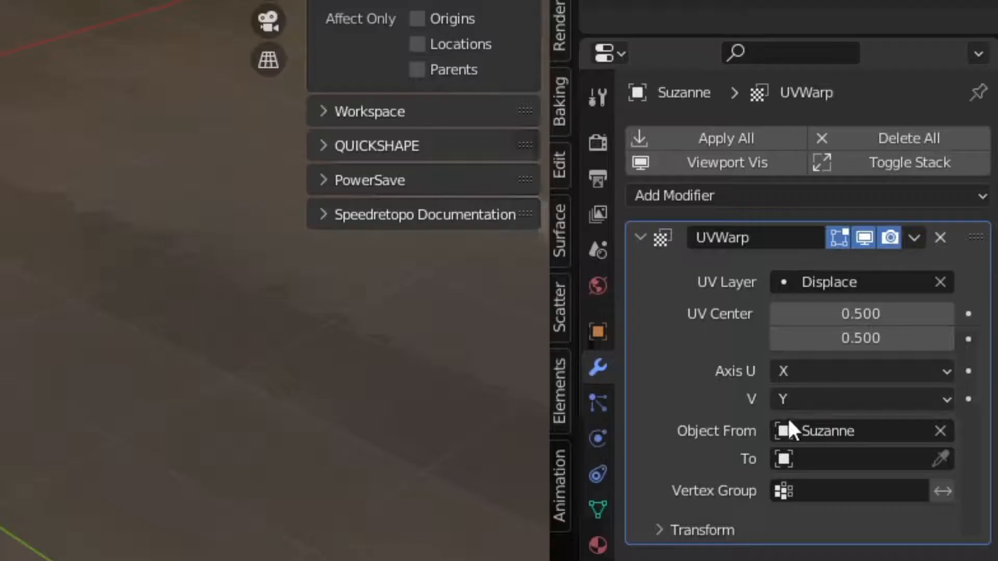
{"action": "left_click", "coordinate": [941, 319]}
{"action": "left_click", "coordinate": [926, 336]}
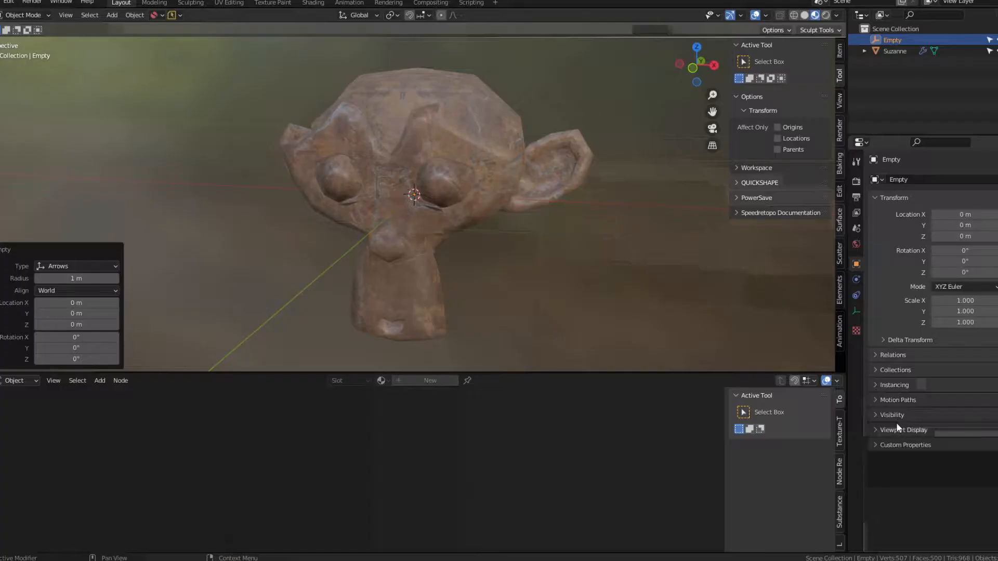
Make the empty display in front of the mesh through its viewport display settings
{"action": "left_click", "coordinate": [890, 431]}
{"action": "left_click", "coordinate": [933, 471]}
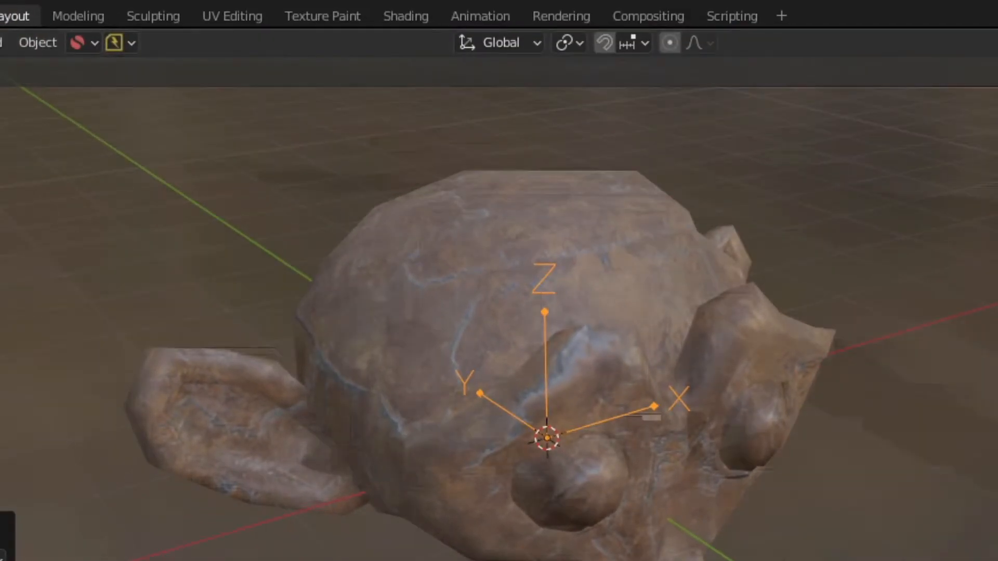
With Suzanne selected, create a new image texture and name it HeightMap
{"action": "left_click", "coordinate": [631, 492]}
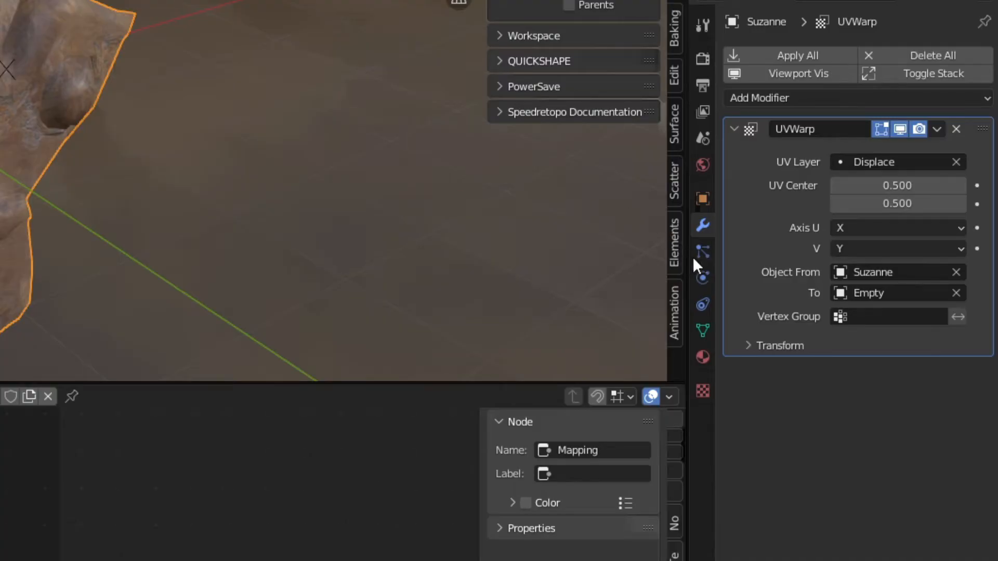
{"action": "left_click", "coordinate": [703, 391]}
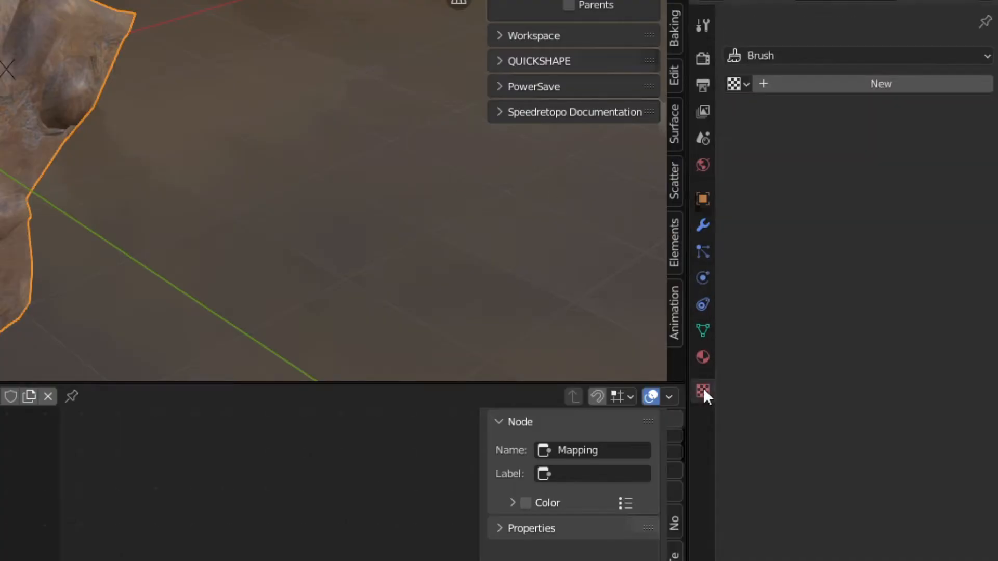
{"action": "left_click", "coordinate": [775, 83]}
{"action": "double_click", "coordinate": [796, 83]}
{"action": "type", "text": "HeightMap"}
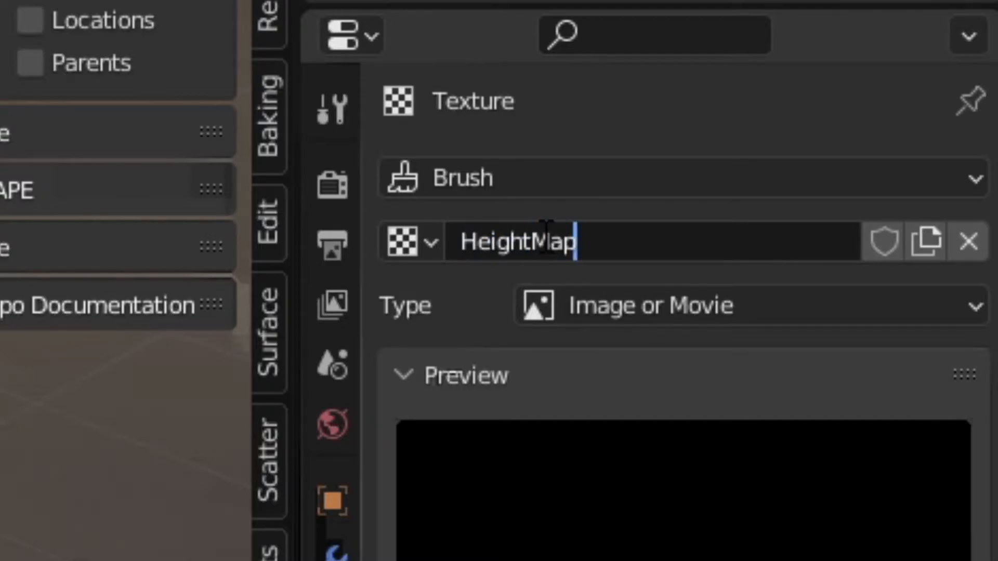
{"action": "key", "text": "Return"}
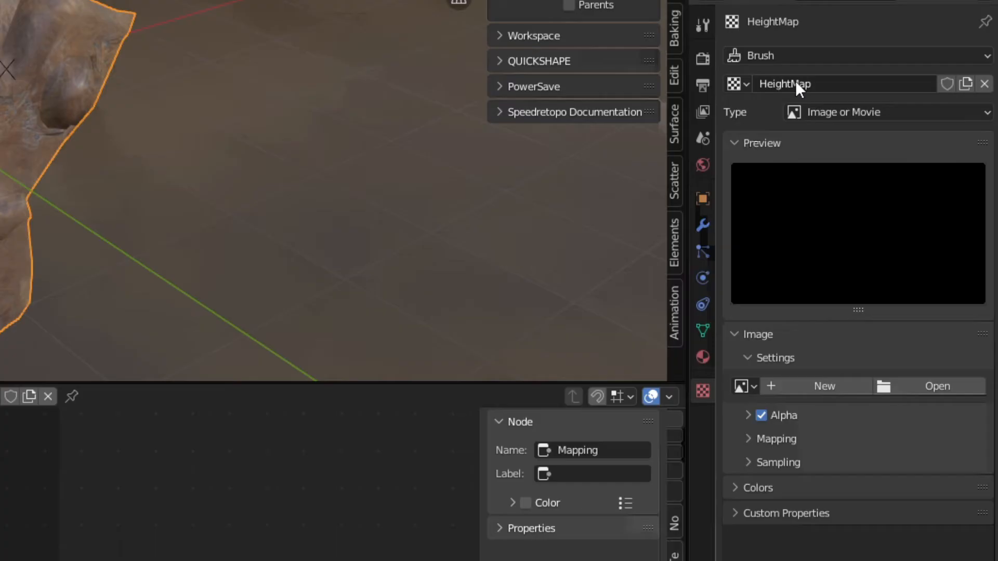
Load the image TexturesCom_Rock_CliffCoastal2_1K_height.tif into the HeightMap texture
{"action": "left_click", "coordinate": [886, 386]}
{"action": "left_click", "coordinate": [226, 89]}
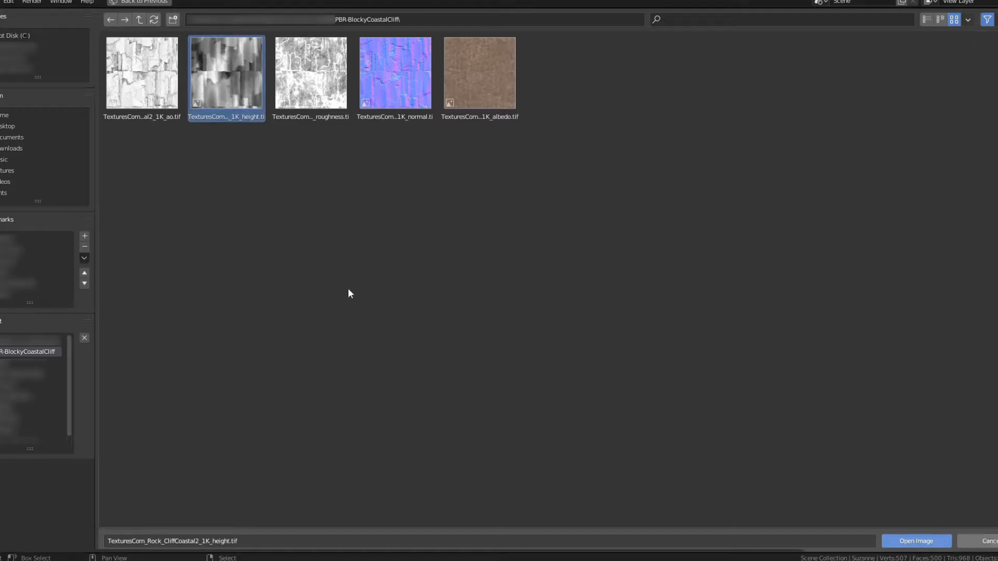
{"action": "left_click", "coordinate": [901, 541]}
Expand the HeightMap texture's Mapping and Crop settings for review
{"action": "middle_click_drag", "start_coordinate": [288, 361], "coordinate": [436, 341]}
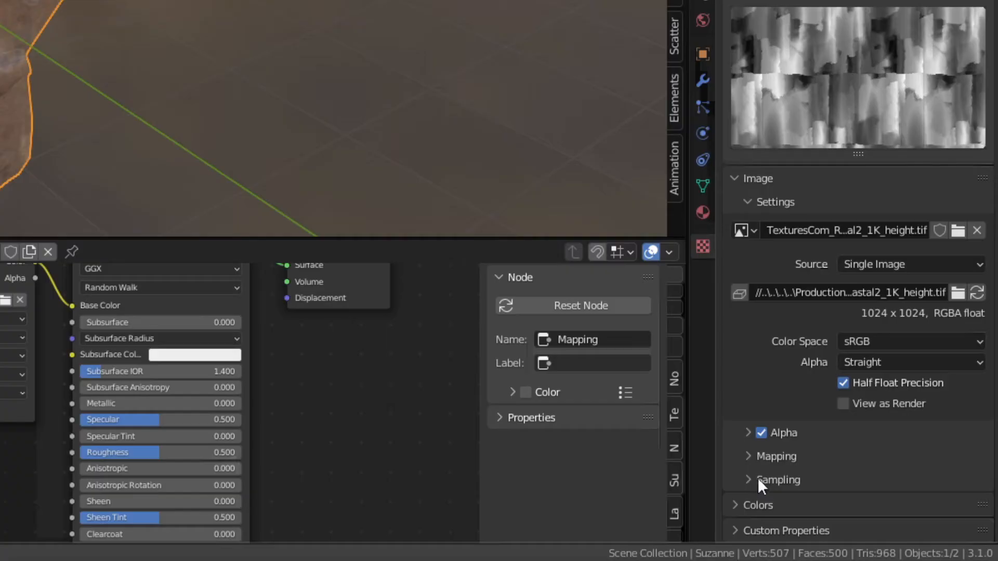
{"action": "left_click", "coordinate": [756, 456]}
{"action": "scroll", "coordinate": [847, 376], "scroll_direction": "down", "scroll_amount": 2}
{"action": "scroll", "coordinate": [847, 375], "scroll_direction": "down", "scroll_amount": 5}
{"action": "left_click", "coordinate": [760, 450]}
{"action": "scroll", "coordinate": [831, 414], "scroll_direction": "down", "scroll_amount": 1}
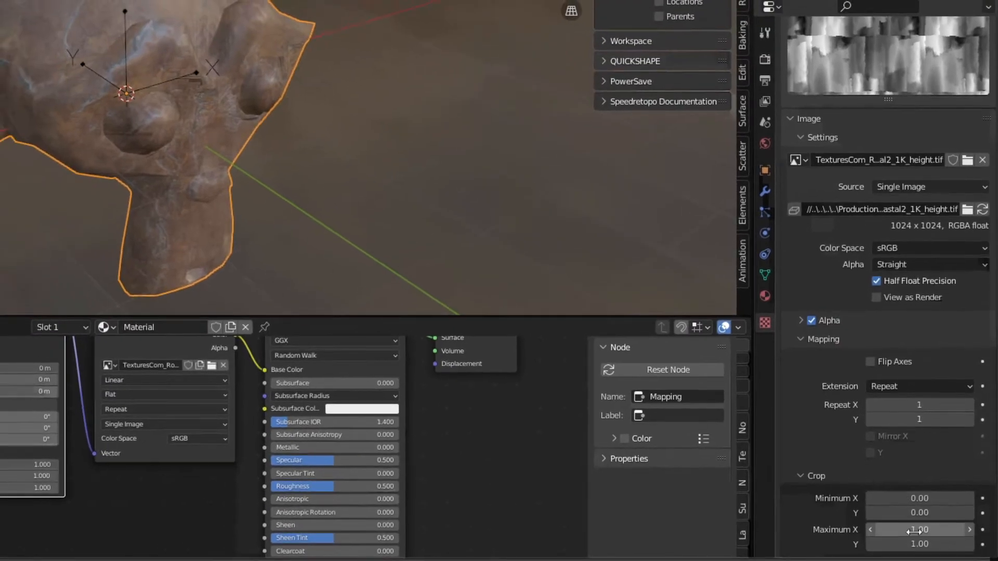
Try changing the maximum crop values of the HeightMap texture, and undo the changes
{"action": "mouse_move", "coordinate": [914, 531]}
{"action": "left_mouse_down"}
{"action": "mouse_move", "coordinate": [936, 531]}
{"action": "mouse_move", "coordinate": [884, 532]}
{"action": "mouse_move", "coordinate": [967, 544]}
{"action": "mouse_move", "coordinate": [915, 543]}
{"action": "left_mouse_up"}
{"action": "key", "text": "ctrl+z"}
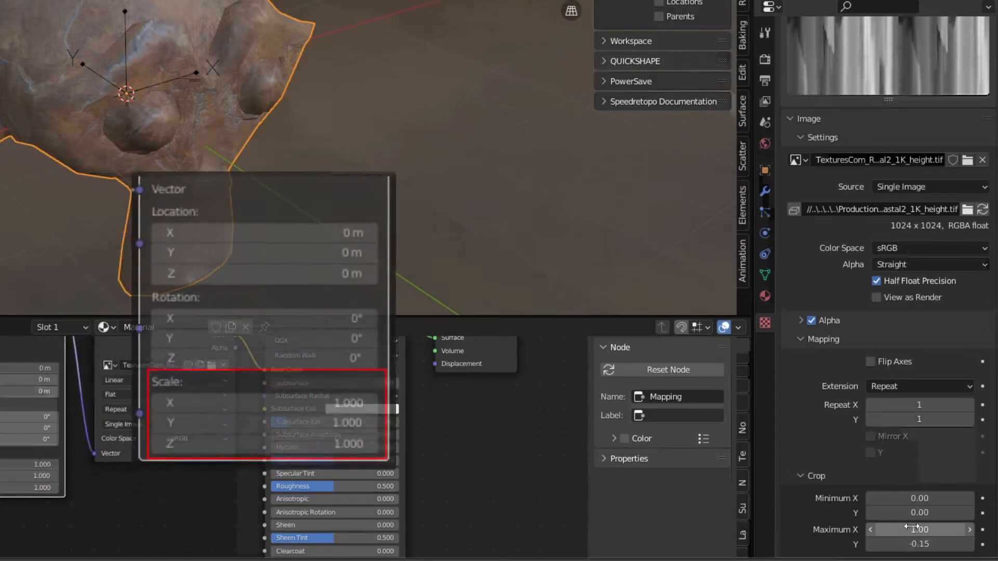
{"action": "key", "text": "ctrl+z"}
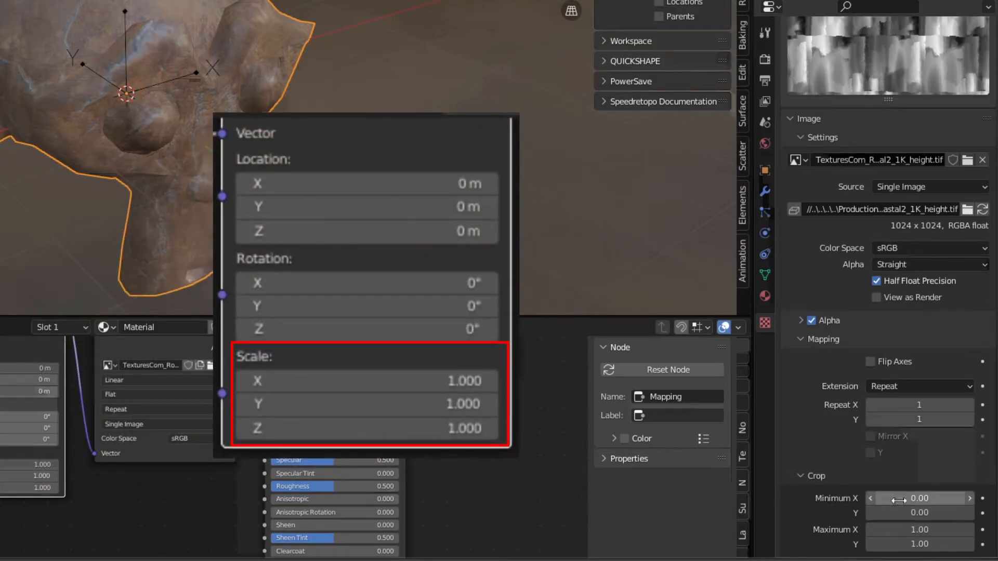
Add a Subdivision Surface modifier to Suzanne with 3 viewport levels and 5 render levels
{"action": "left_click", "coordinate": [765, 191]}
{"action": "left_click", "coordinate": [826, 87]}
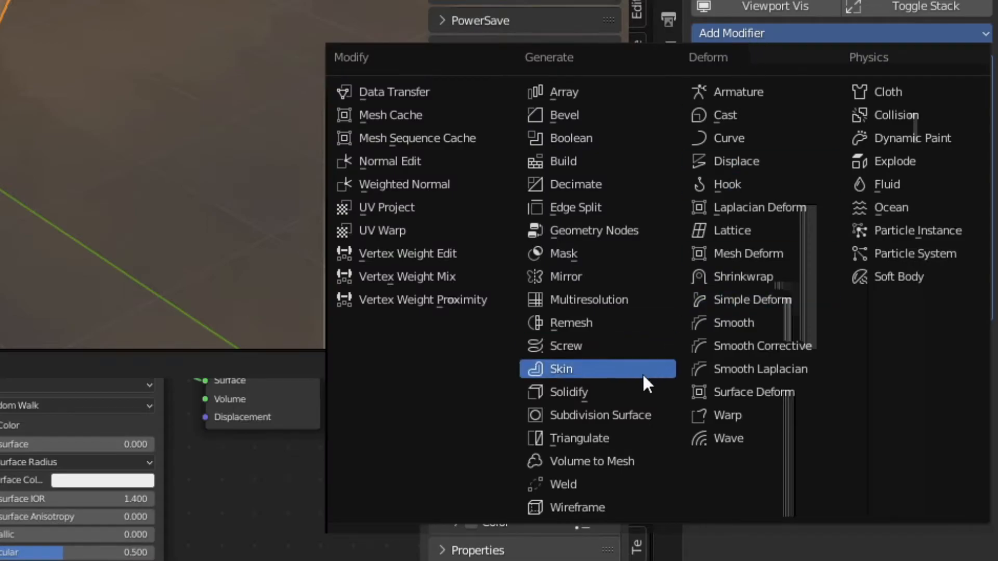
{"action": "left_click", "coordinate": [582, 416]}
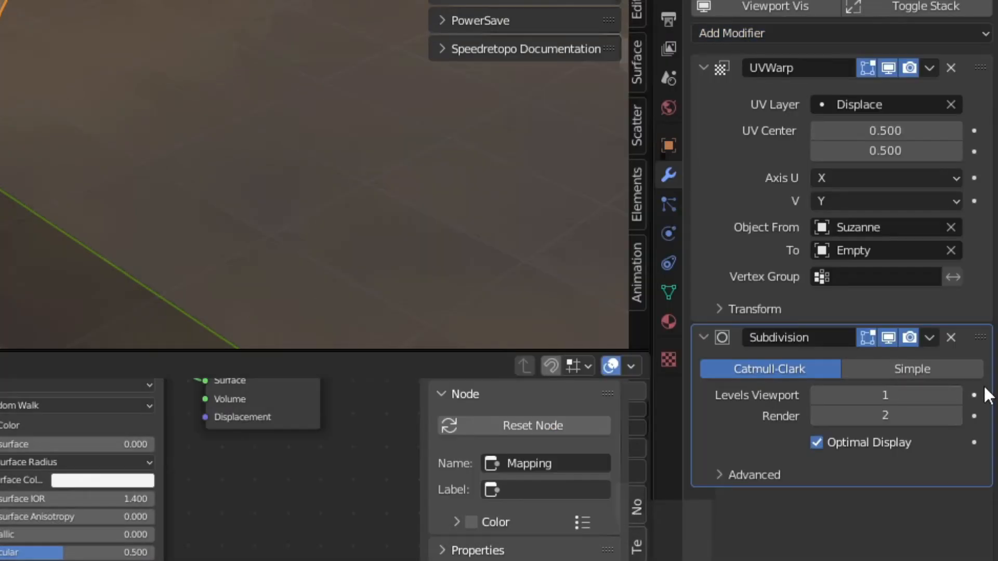
{"action": "left_click", "coordinate": [956, 396]}
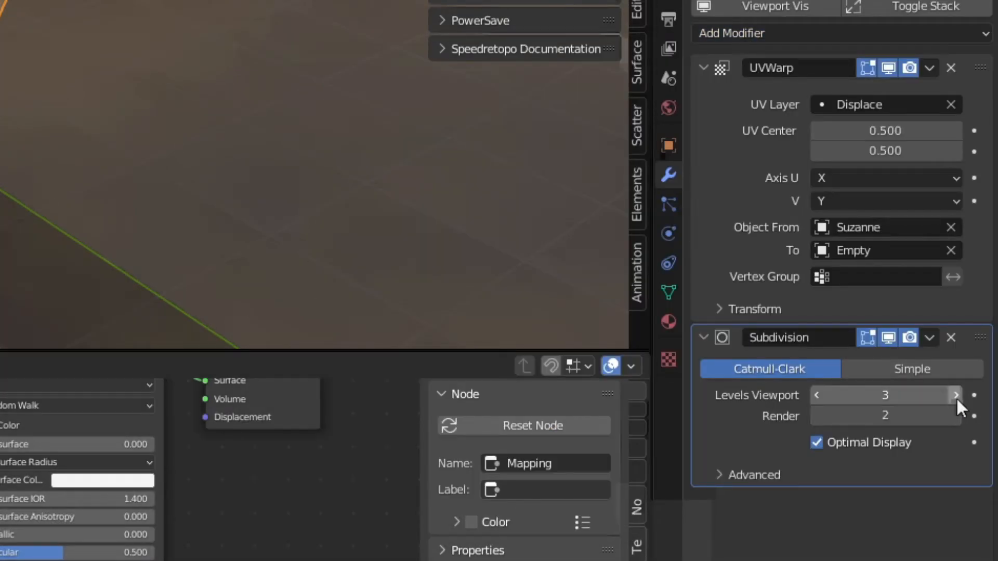
{"action": "left_click", "coordinate": [956, 416]}
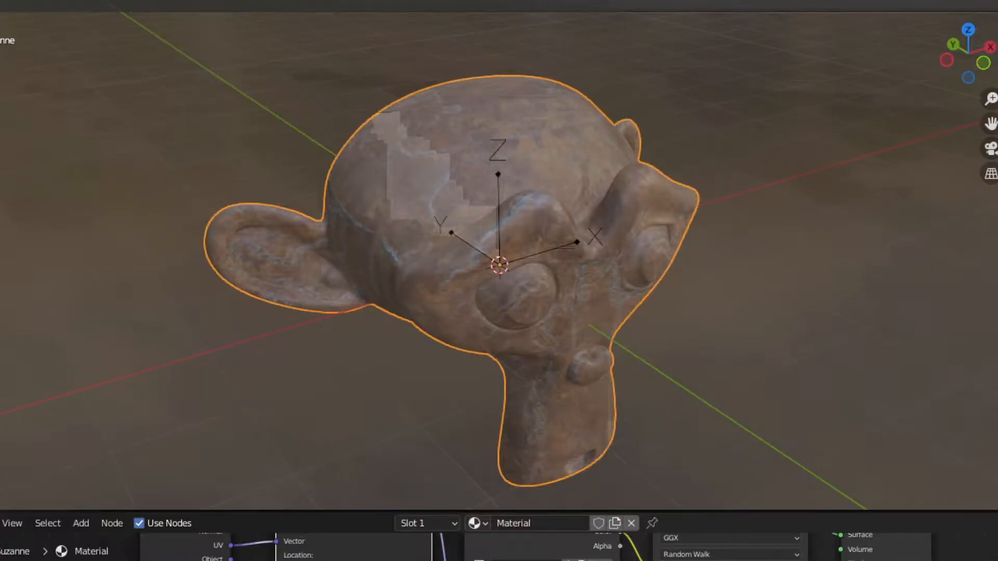
{"action": "middle_click_drag", "start_coordinate": [899, 379], "coordinate": [869, 339]}
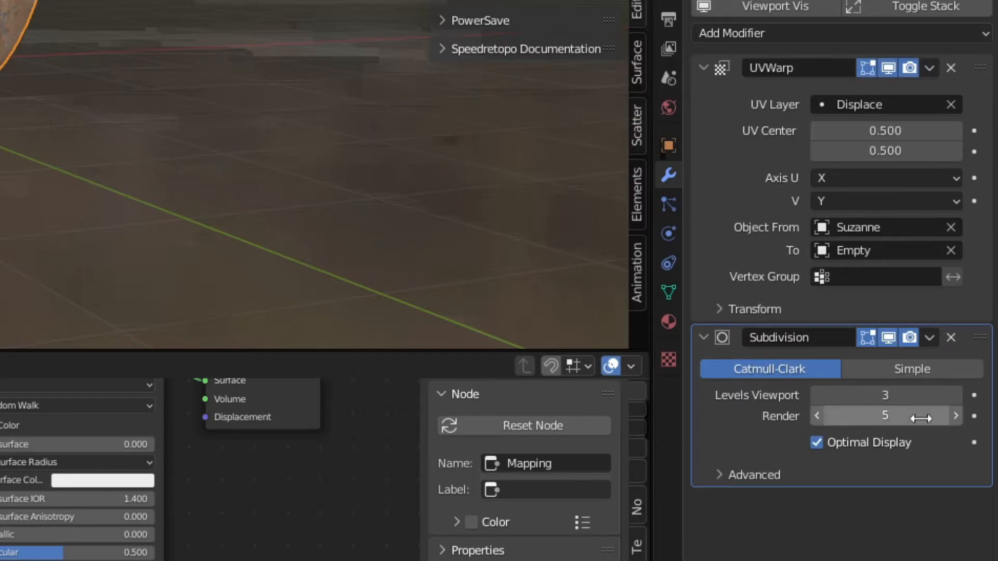
Try the Simple subdivision type on Suzanne's Subdivision modifier, and undo the change
{"action": "left_click", "coordinate": [897, 374]}
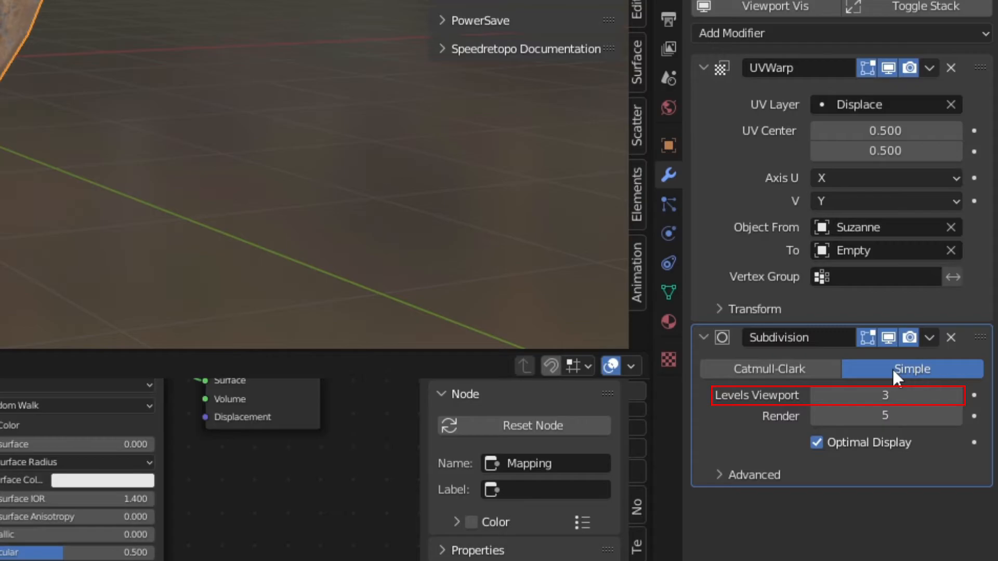
{"action": "key", "text": "ctrl+z"}
Add a Displace modifier to Suzanne and assign the HeightMap texture to it
{"action": "left_click", "coordinate": [742, 31]}
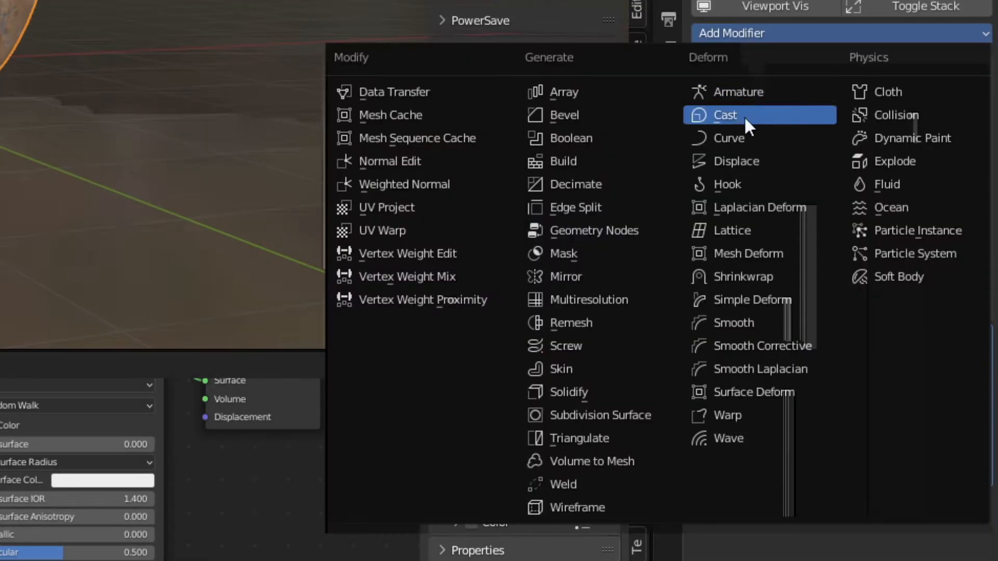
{"action": "left_click", "coordinate": [739, 161]}
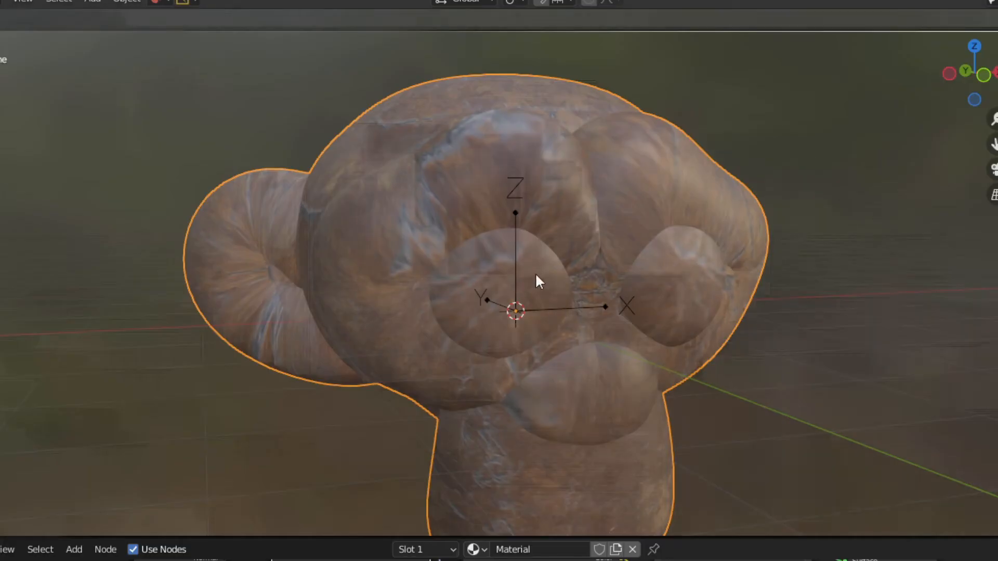
{"action": "left_click", "coordinate": [713, 372]}
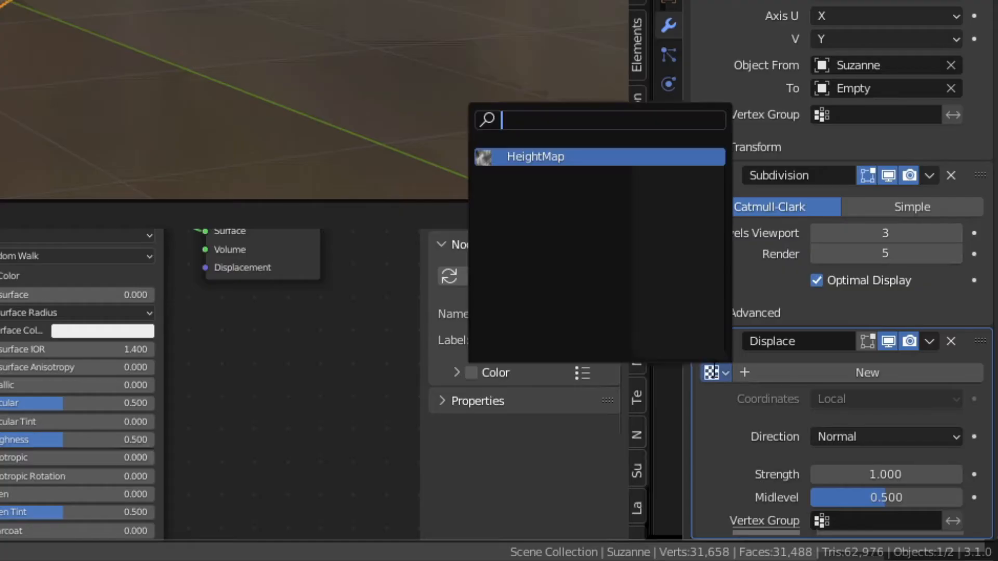
{"action": "left_click", "coordinate": [523, 156]}
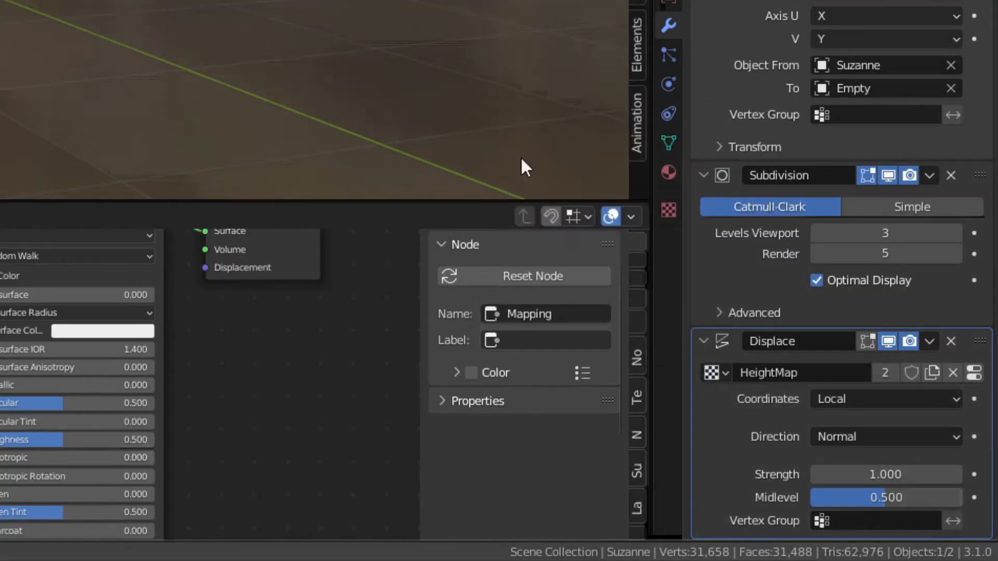
Set Suzanne's Displace modifier to UV coordinates using the Displace UV map
{"action": "left_click", "coordinate": [838, 395]}
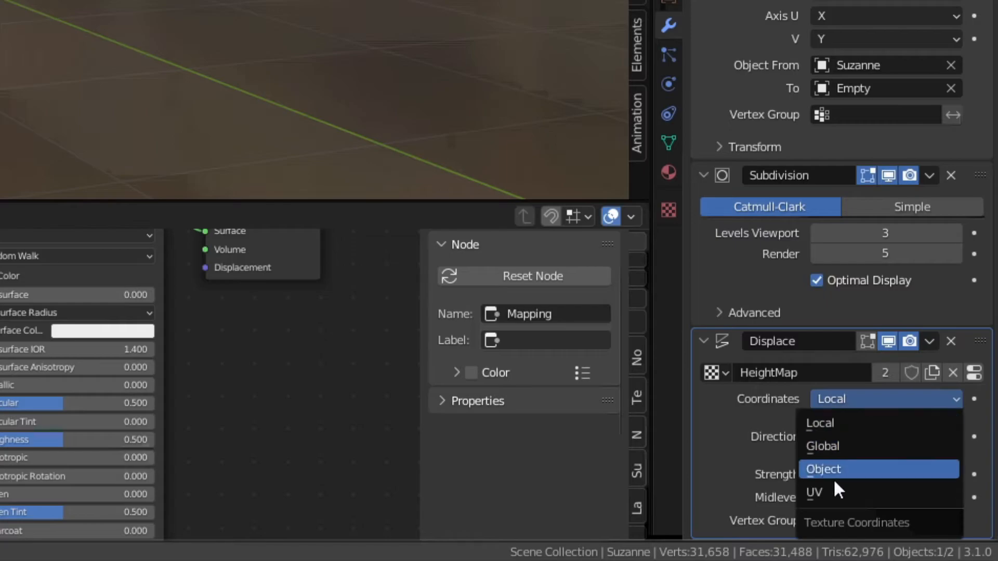
{"action": "left_click", "coordinate": [831, 491]}
{"action": "left_click", "coordinate": [821, 424]}
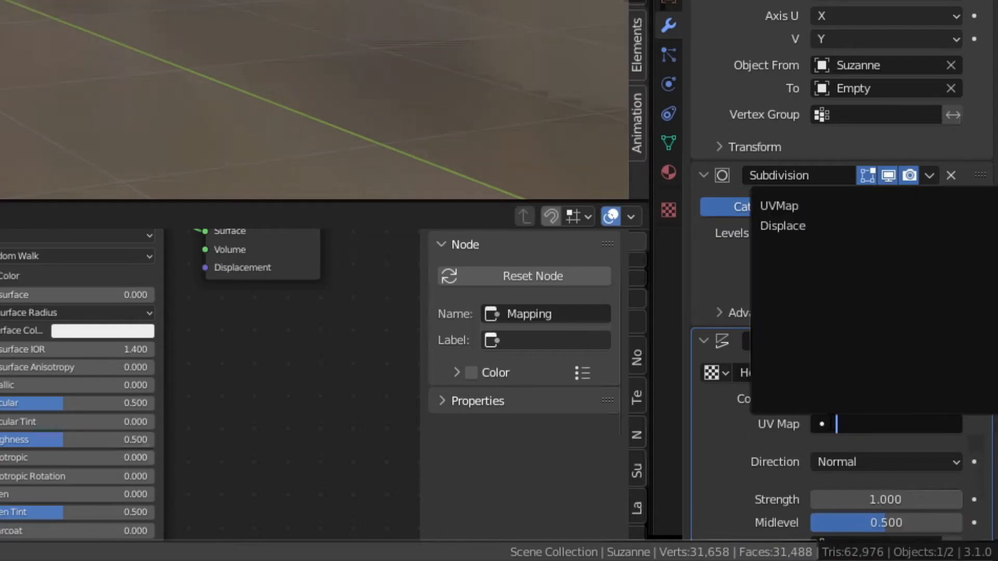
{"action": "left_click", "coordinate": [778, 226]}
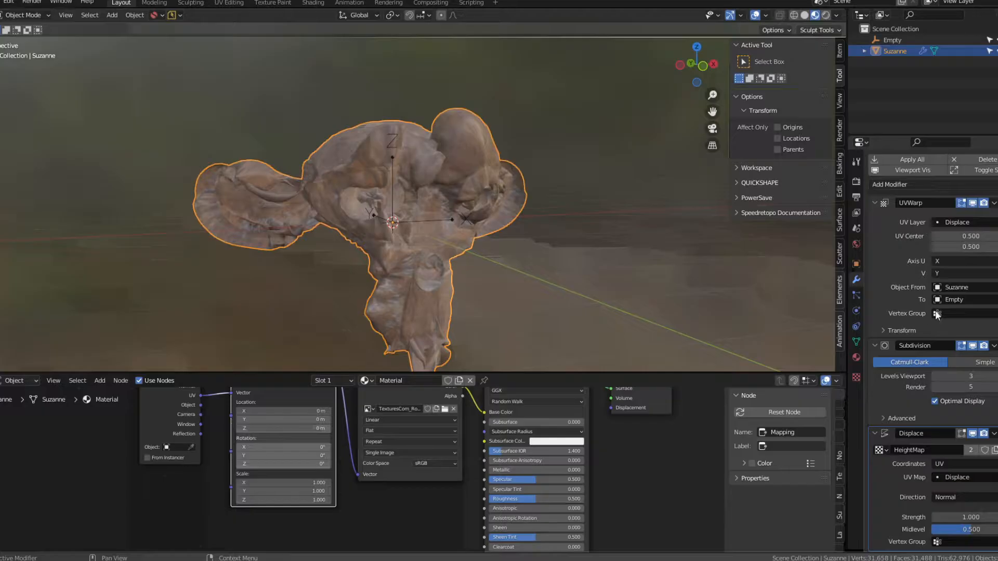
Try moving the empty to test how the displacement slides across Suzanne
{"action": "left_click", "coordinate": [420, 223]}
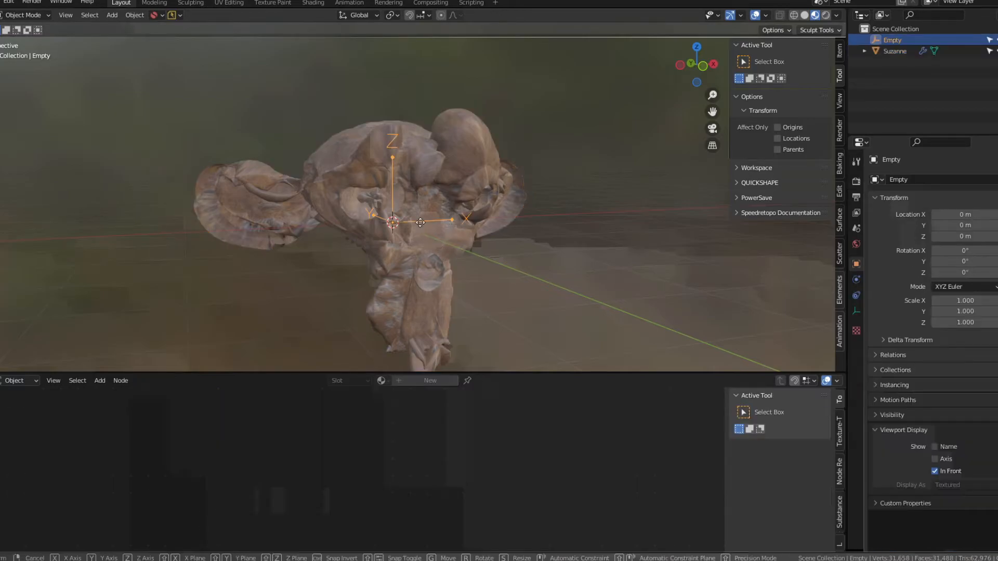
{"action": "key", "text": "g"}
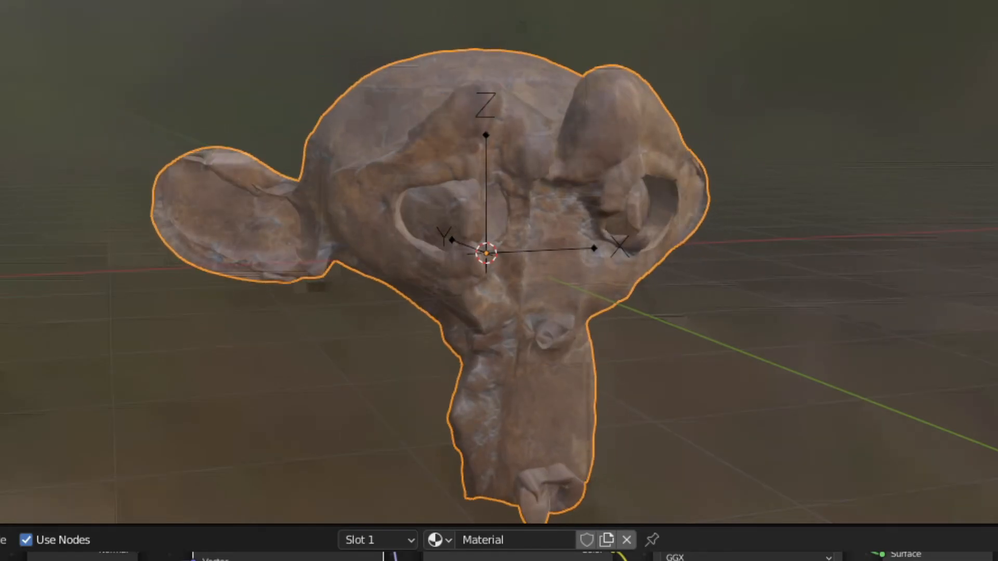
Add a plane mesh and give it a second UV map named Displace
{"action": "key", "text": "shift+a"}
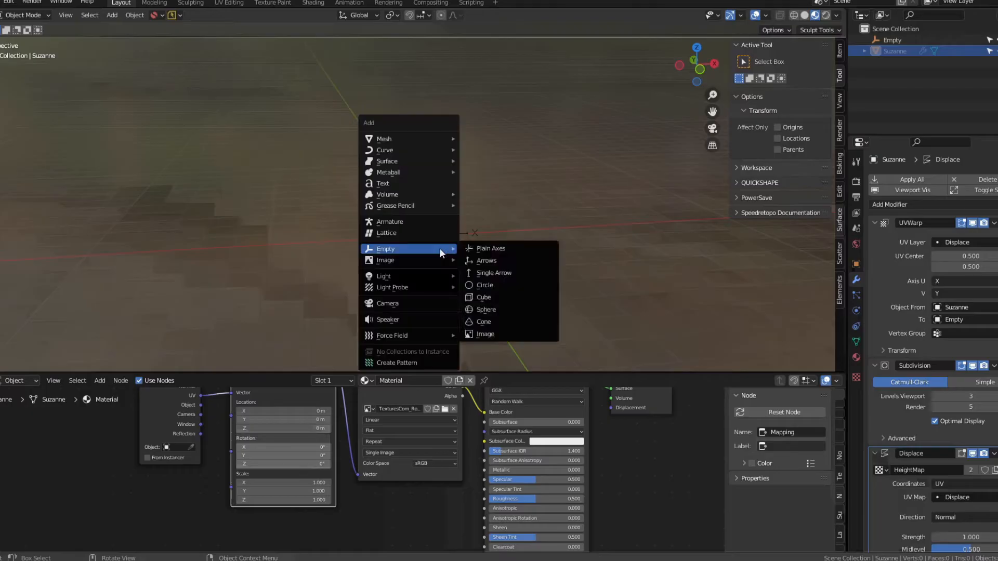
{"action": "mouse_move", "coordinate": [390, 138]}
{"action": "left_click", "coordinate": [468, 139]}
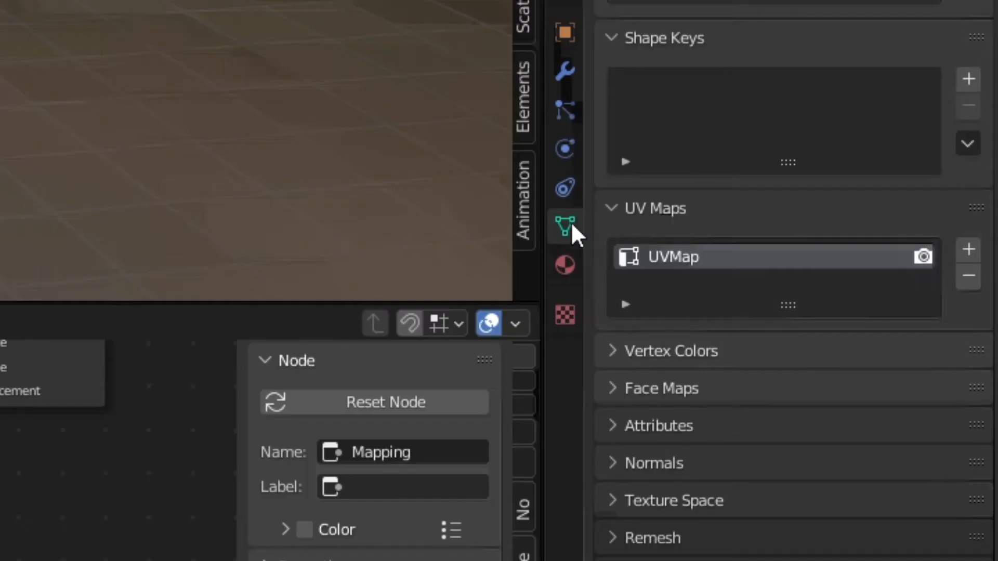
{"action": "left_click", "coordinate": [967, 247]}
{"action": "double_click", "coordinate": [749, 286]}
{"action": "type", "text": "Di"}
Add Subdivision Surface and Displace modifiers to the plane, with the HeightMap texture driving the displacement
{"action": "left_click", "coordinate": [474, 494]}
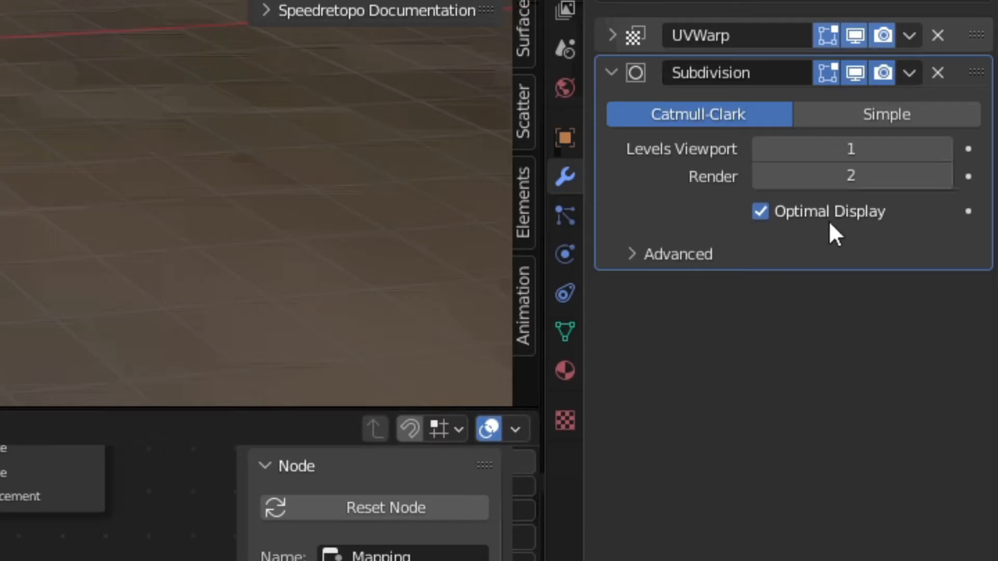
{"action": "left_click", "coordinate": [635, 329]}
{"action": "left_click", "coordinate": [613, 188]}
{"action": "left_click", "coordinate": [629, 230]}
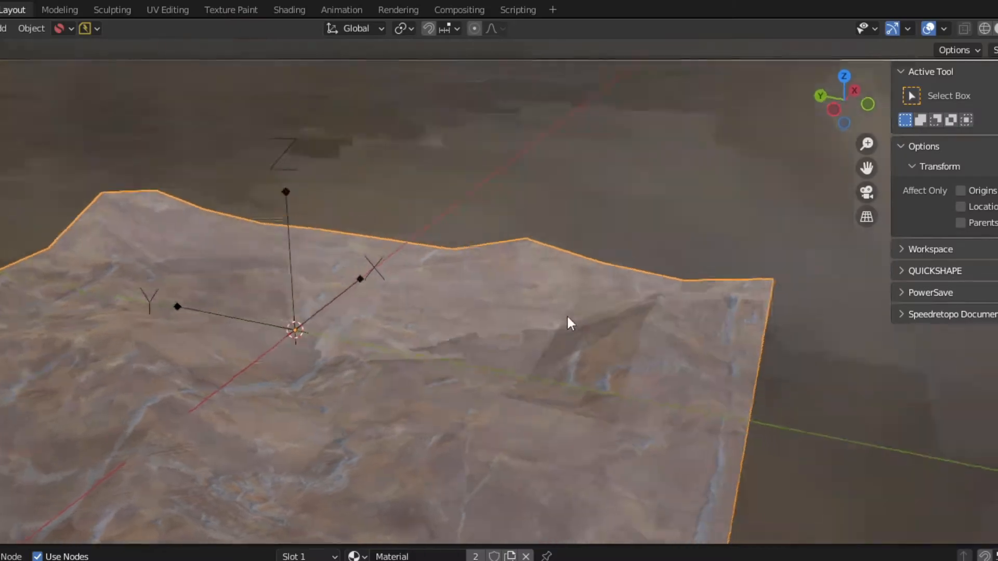
Apply smooth shading to the displaced plane
{"action": "right_click", "coordinate": [427, 390]}
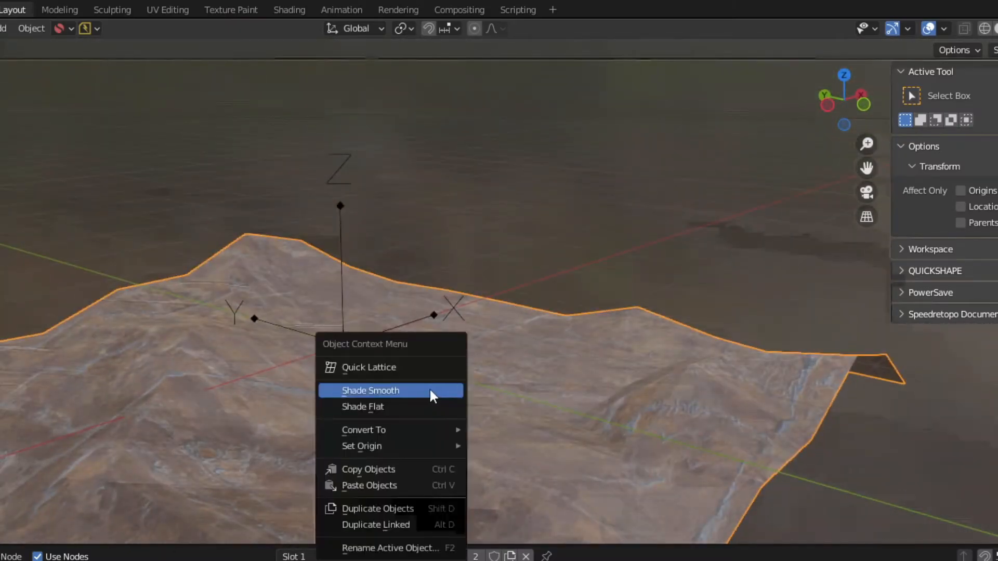
{"action": "left_click", "coordinate": [427, 390]}
{"action": "middle_click_drag", "start_coordinate": [440, 390], "coordinate": [484, 372]}
Parent the empty to the plane with the Object option
{"action": "left_click", "coordinate": [411, 327]}
{"action": "left_click", "coordinate": [756, 376], "text": "shift"}
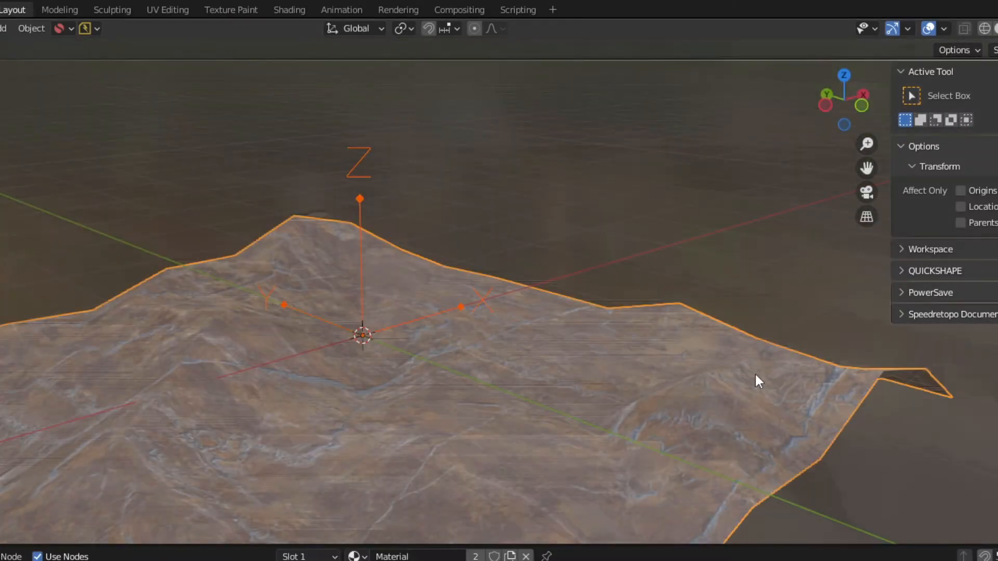
{"action": "key", "text": "ctrl+p"}
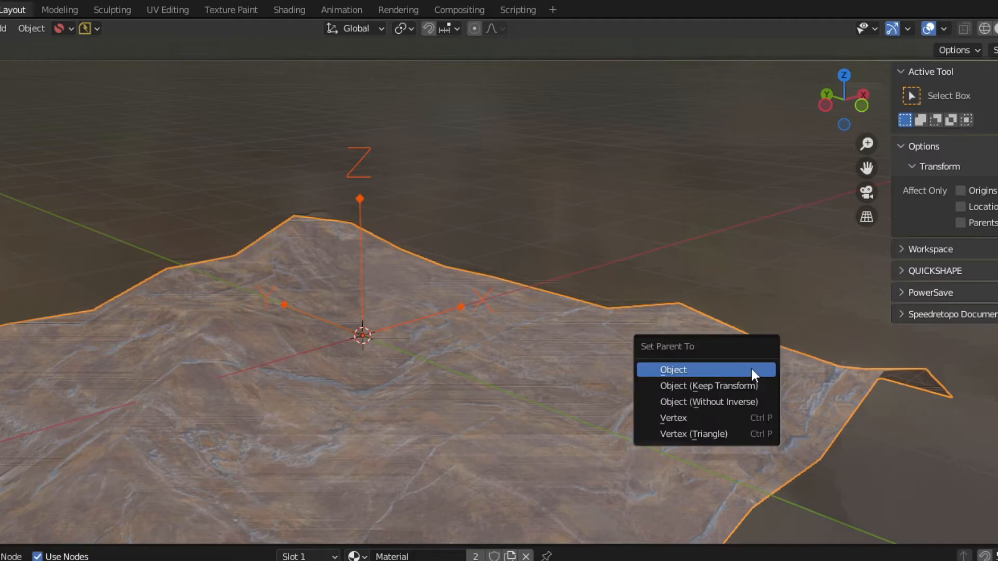
{"action": "left_click", "coordinate": [750, 370]}
Try moving the plane and the empty separately to test the parenting and the displacement shift
{"action": "left_click", "coordinate": [660, 377]}
{"action": "key", "text": "g"}
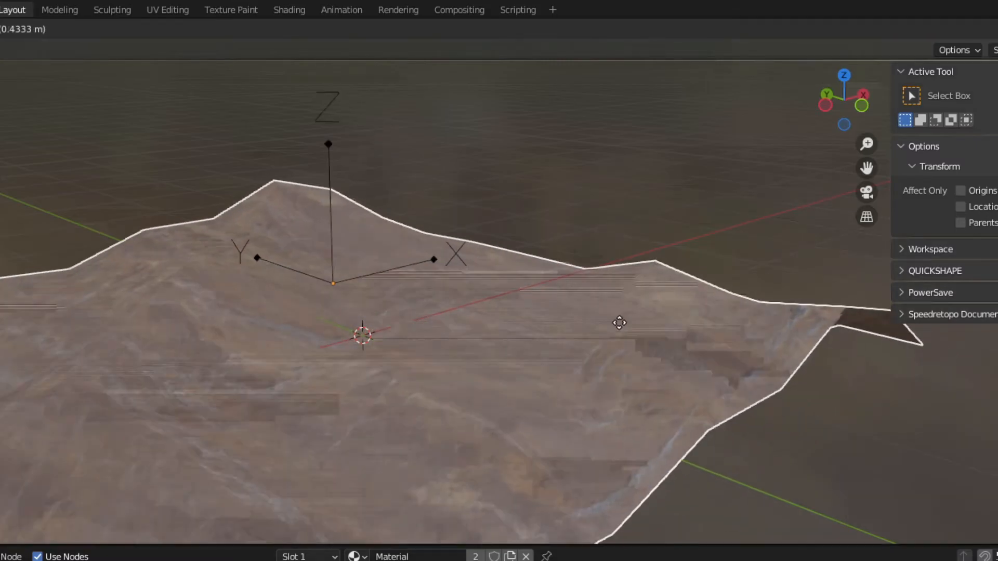
{"action": "right_click", "coordinate": [624, 385]}
{"action": "left_click", "coordinate": [415, 327]}
{"action": "key", "text": "g"}
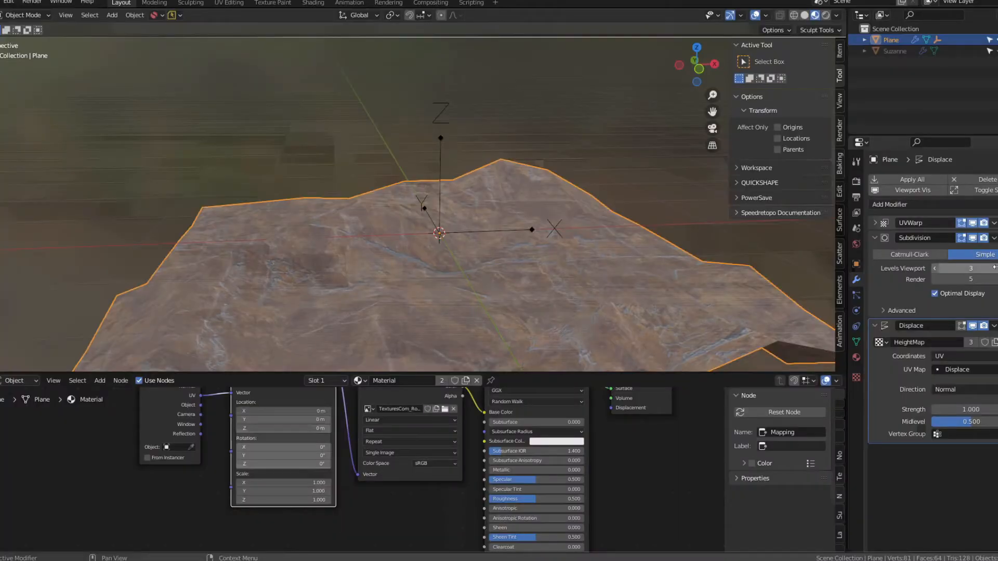
Raise the viewport levels of the plane's Subdivision modifier by two and adjust the Displace strength
{"action": "left_click", "coordinate": [996, 268]}
{"action": "left_click", "coordinate": [996, 268]}
{"action": "middle_click_drag", "start_coordinate": [481, 247], "coordinate": [598, 251]}
{"action": "mouse_move", "coordinate": [971, 410]}
{"action": "left_mouse_down"}
{"action": "mouse_move", "coordinate": [951, 409]}
{"action": "mouse_move", "coordinate": [978, 409]}
{"action": "left_mouse_up"}
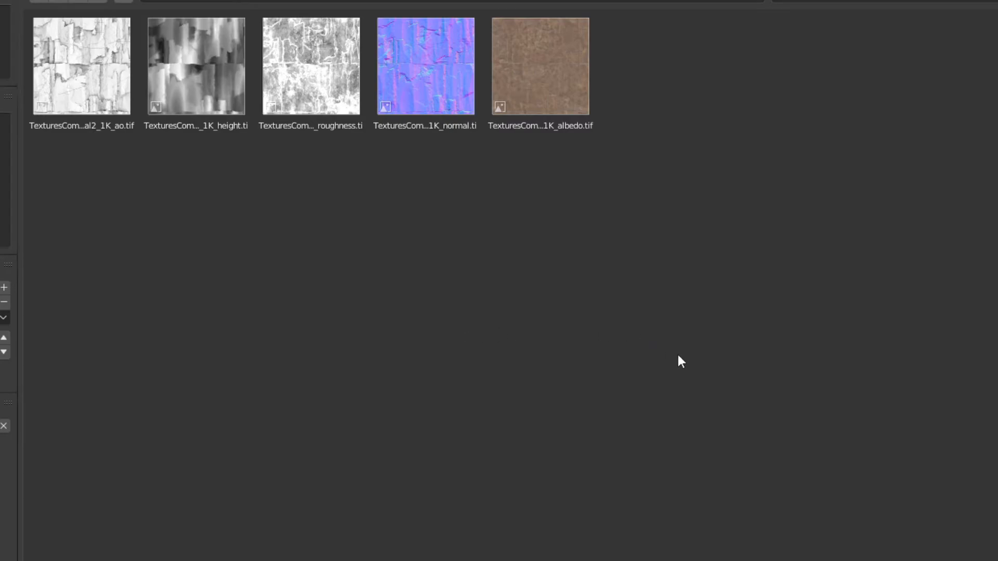
Load the 1K normal and roughness texture images into the plane's material
{"action": "left_click", "coordinate": [430, 89]}
{"action": "left_click", "coordinate": [312, 93], "text": "shift"}
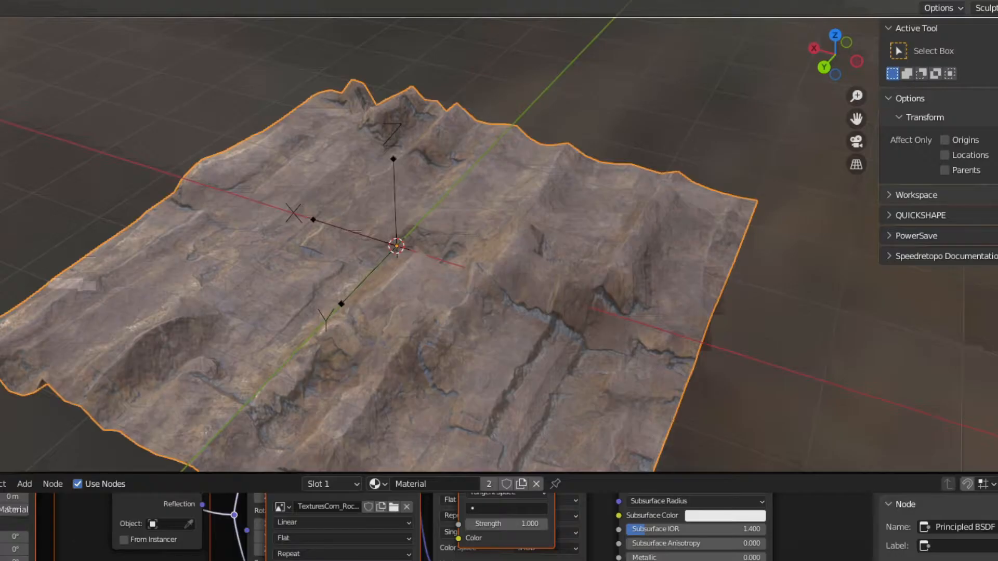
{"action": "middle_click_drag", "start_coordinate": [515, 322], "coordinate": [535, 325]}
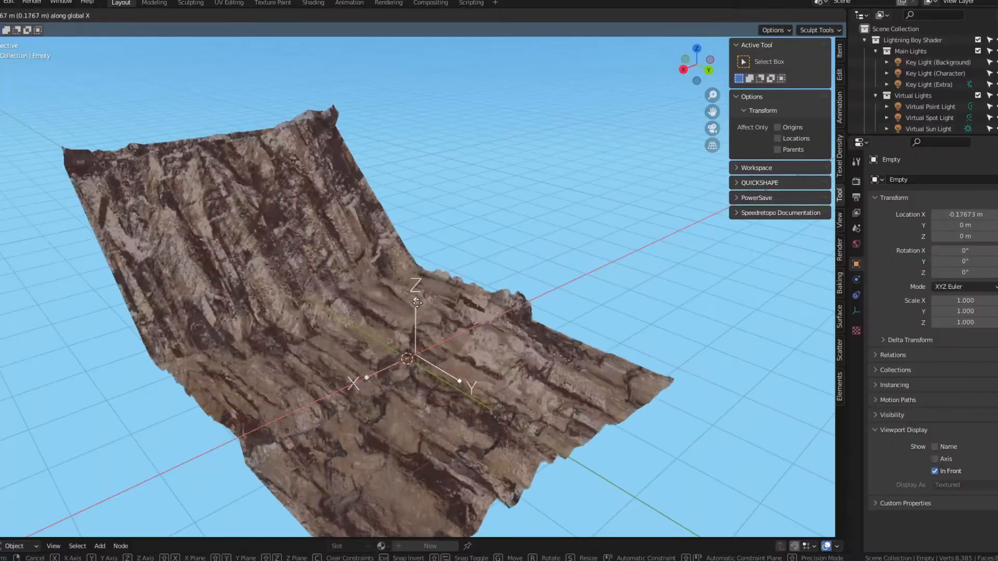
Move the empty along its local Y axis to slide the displacement over the bent rock surface
{"action": "key", "text": "g"}
{"action": "key", "text": "y"}
{"action": "key", "text": "y"}
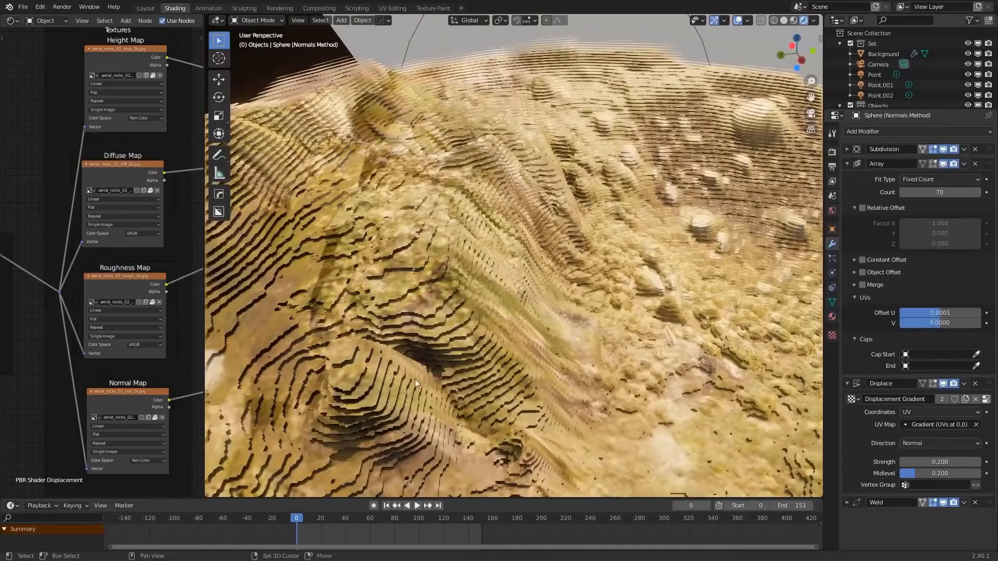
{"action": "middle_click_drag", "start_coordinate": [414, 379], "coordinate": [443, 270], "text": "shift"}
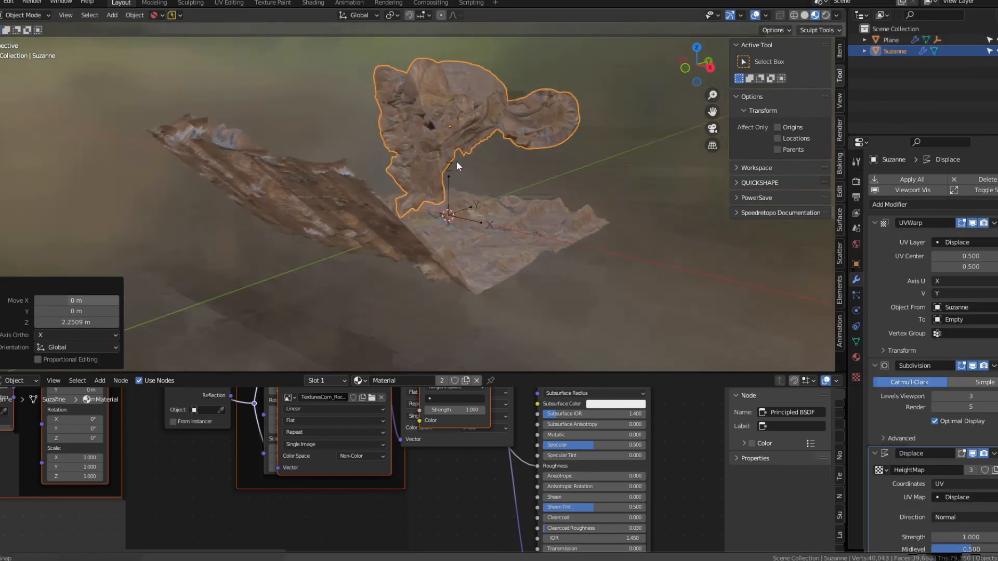
{"action": "middle_click_drag", "start_coordinate": [450, 160], "coordinate": [561, 167]}
{"action": "scroll", "coordinate": [449, 129], "scroll_direction": "up", "scroll_amount": 3}
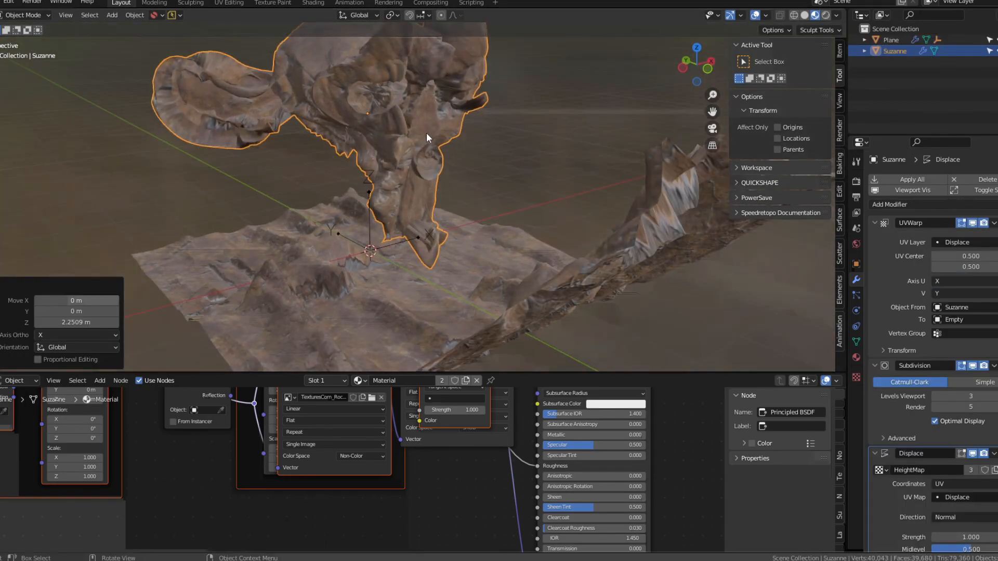